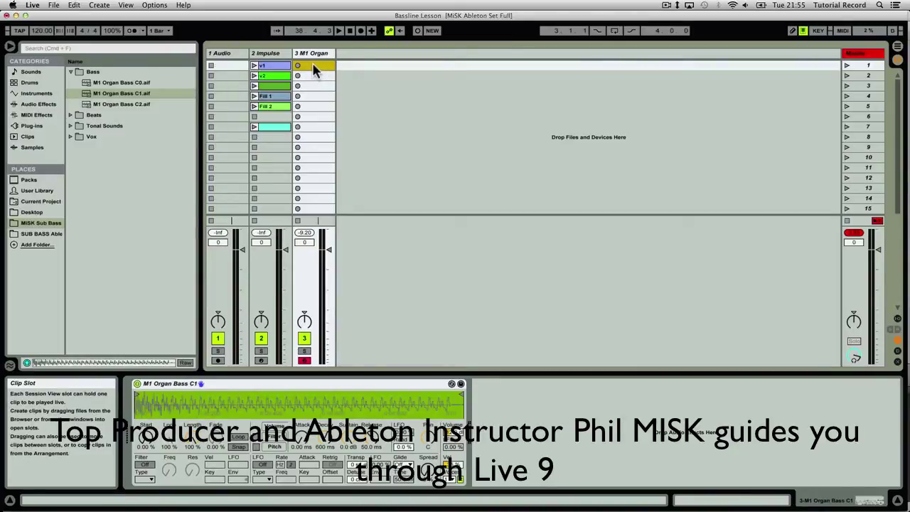
Create an empty one-bar MIDI clip in M1 Organ's first slot and enlarge its piano roll.
double_click(313, 64)
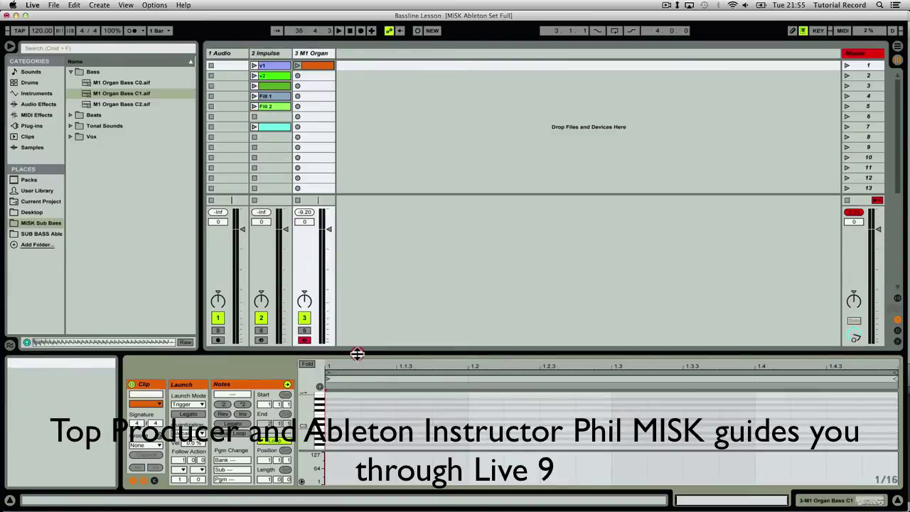
drag(356, 353, 353, 252)
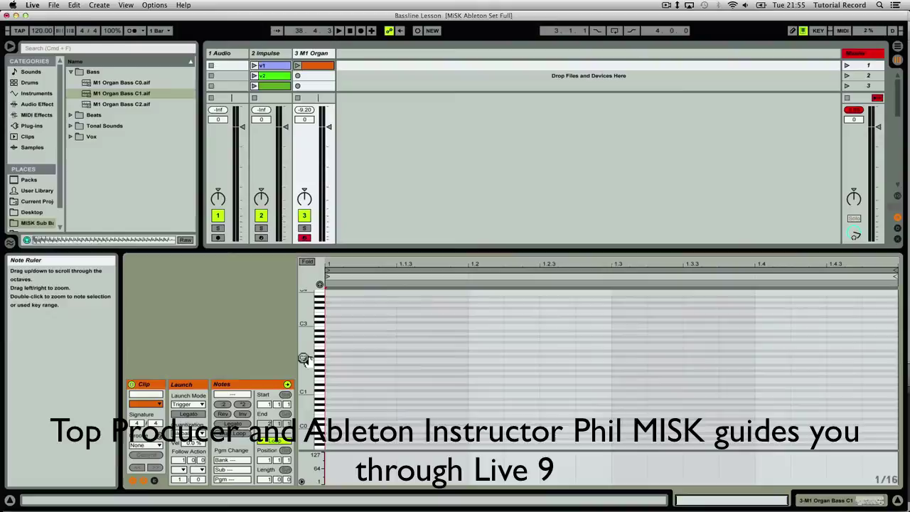
mouse_move(303, 357)
mouse_down()
mouse_move(341, 354)
mouse_move(304, 361)
mouse_up()
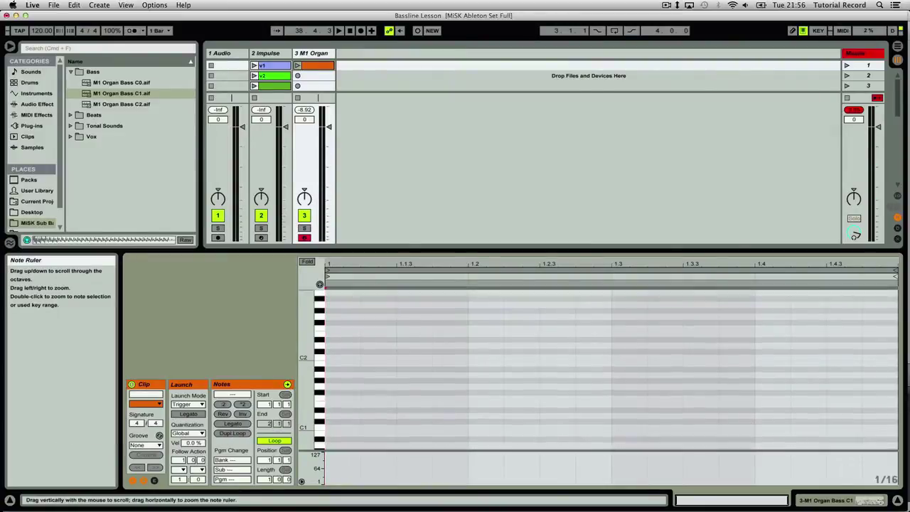
Bring the C2–C4 range into view, set the insert point at the clip start, and preview C3.
scroll(313, 369, up, 5)
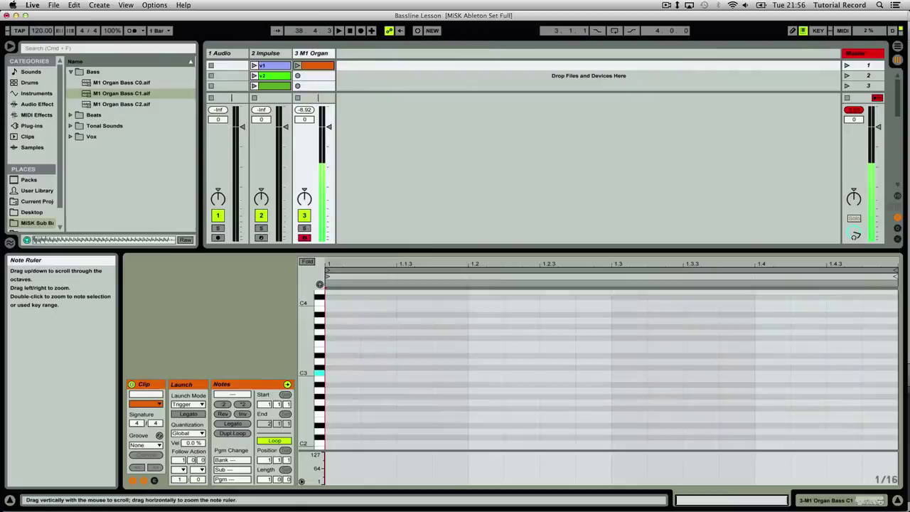
scroll(313, 369, down, 1)
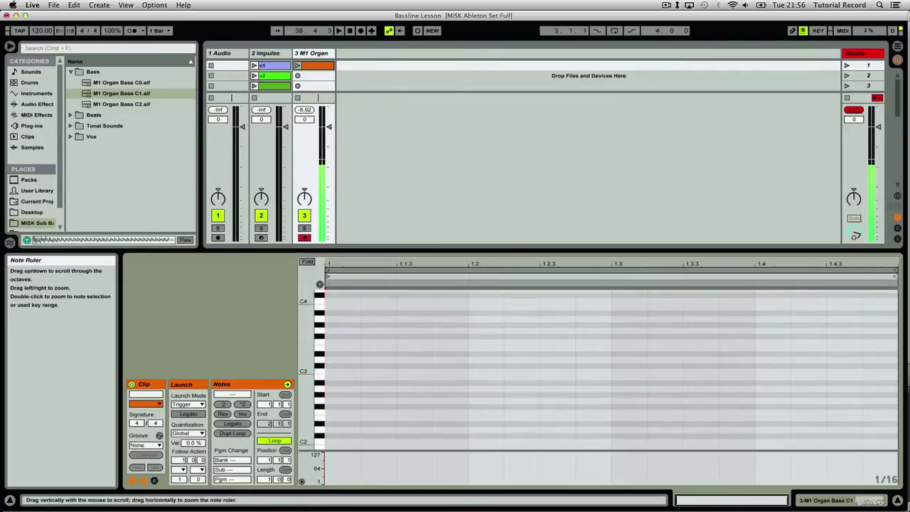
click(326, 377)
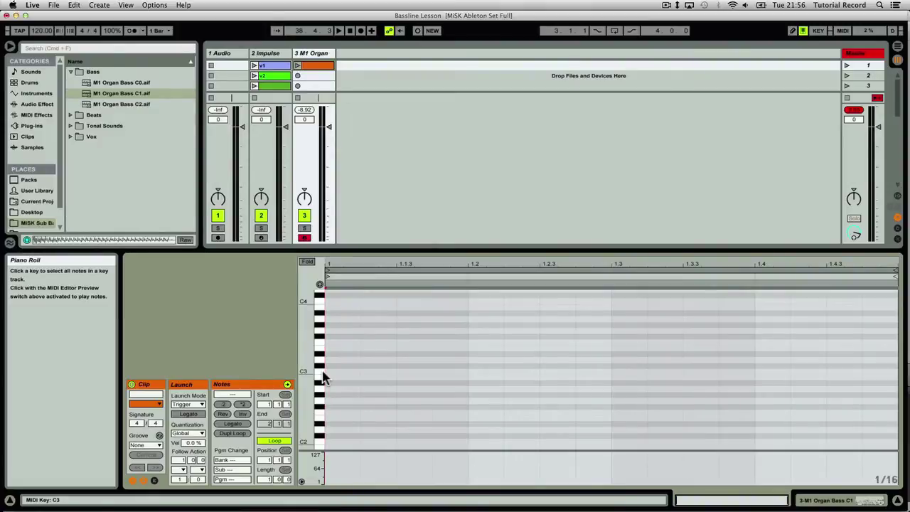
click(323, 374)
click(323, 376)
Raise the M1 Organ Bass C1 sample's transpose a few semitones, then return it to 0 st.
click(314, 56)
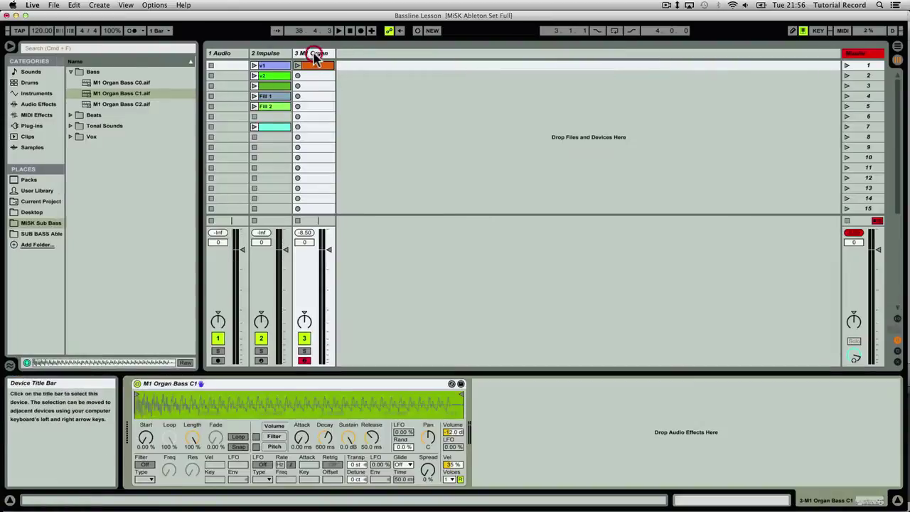
click(300, 402)
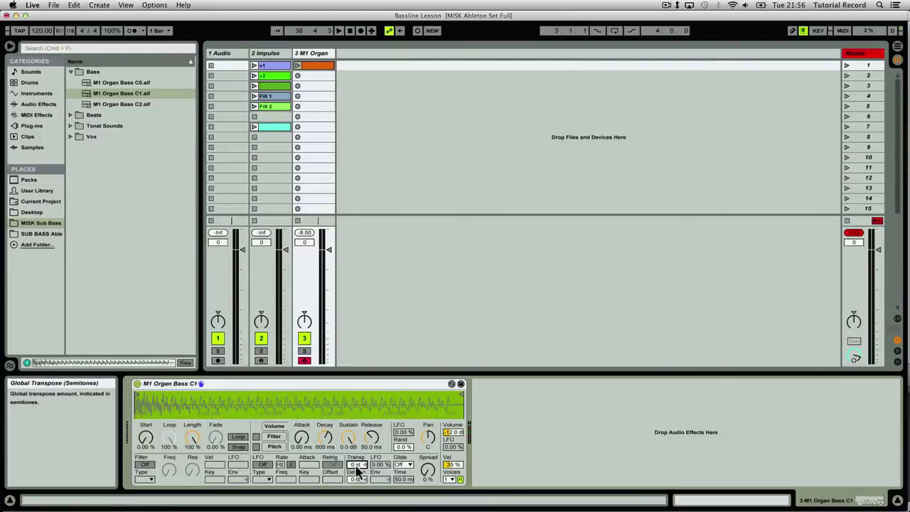
drag(356, 466, 356, 460)
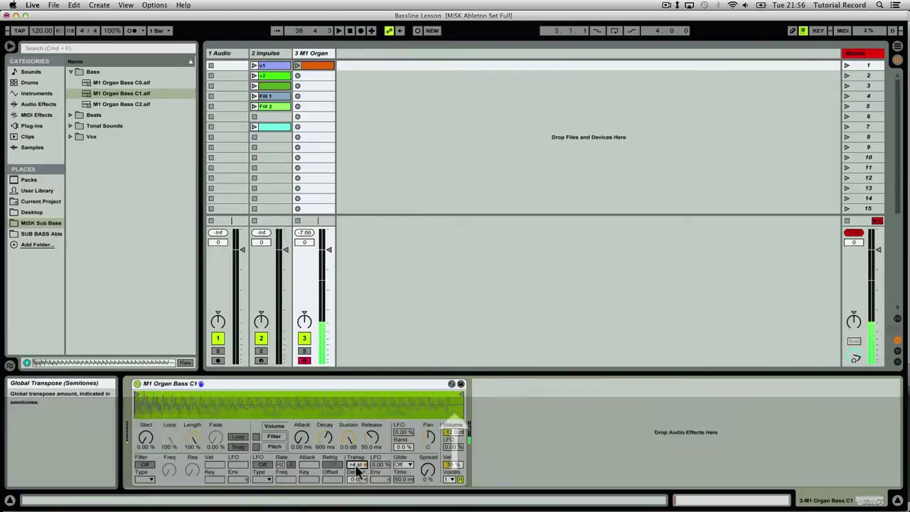
drag(355, 465, 355, 473)
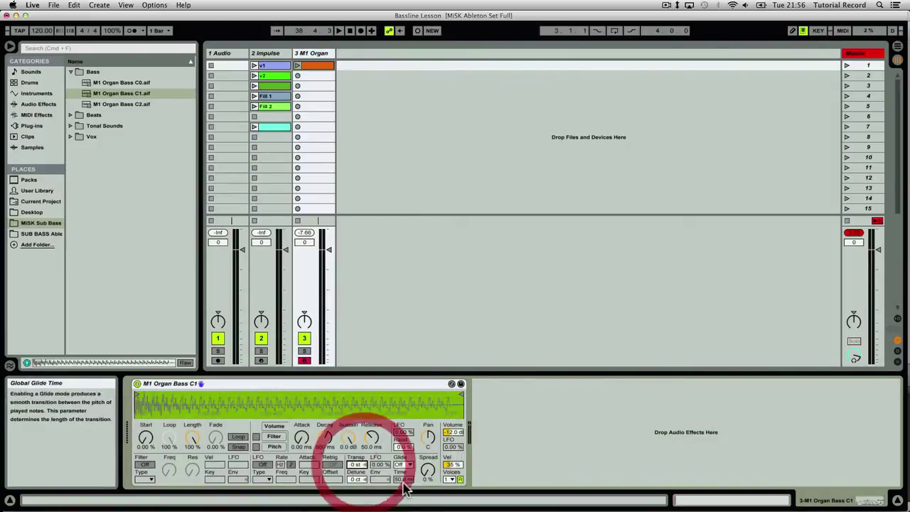
Reopen the empty bass clip in the piano roll with C3 to G#4 in view.
double_click(315, 64)
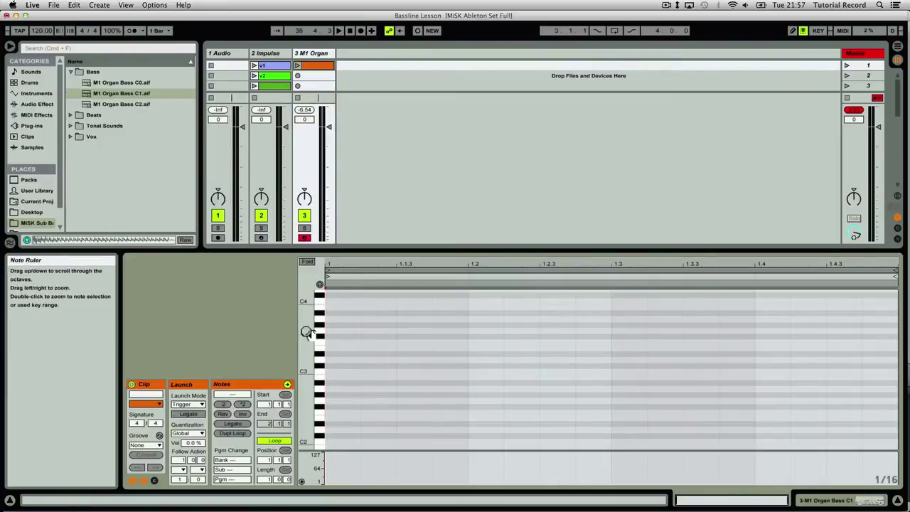
drag(319, 323, 319, 377)
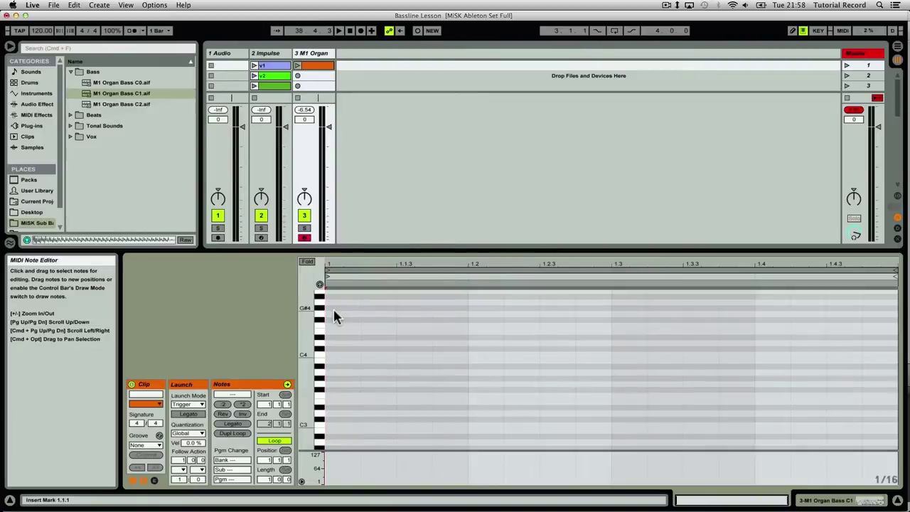
key(a)
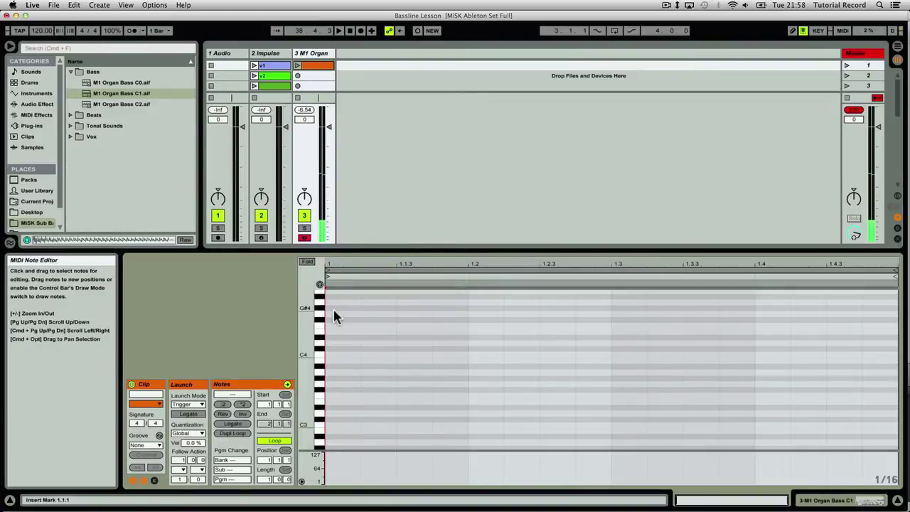
key(a)
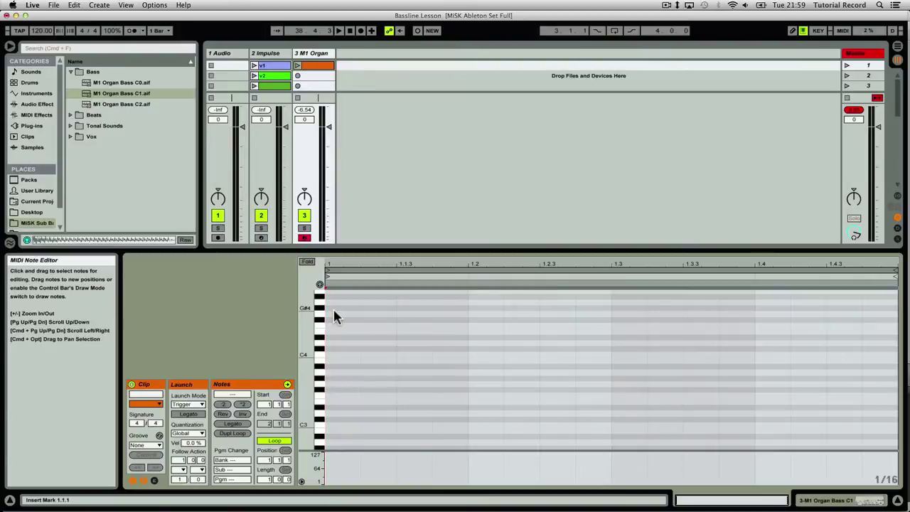
key(a)
key(a)
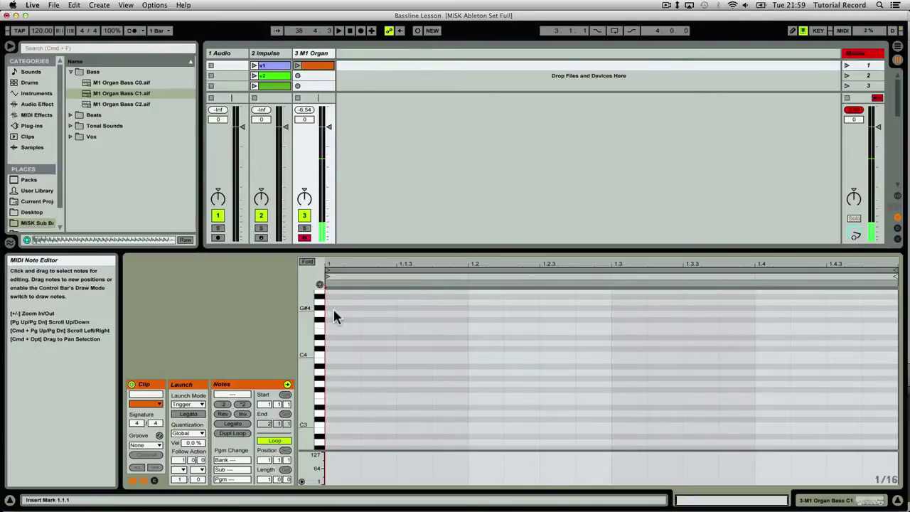
key(k)
key(f)
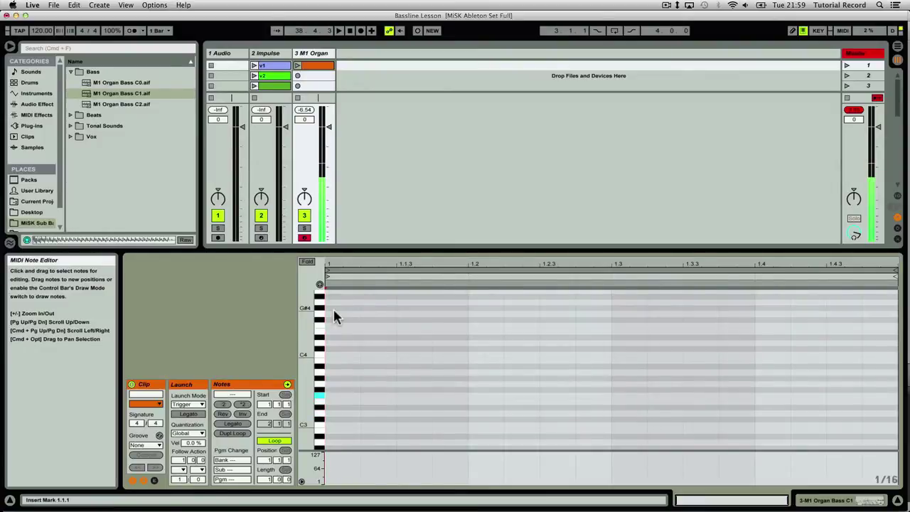
key(a)
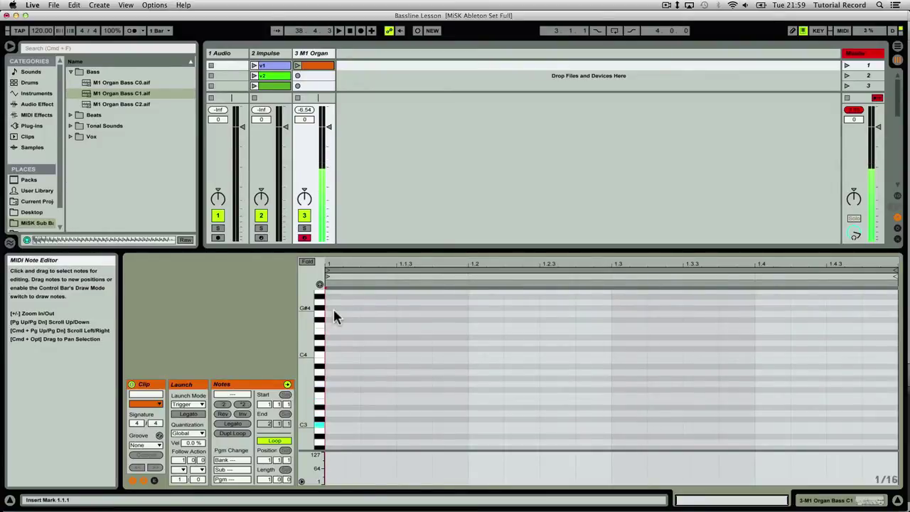
key(a)
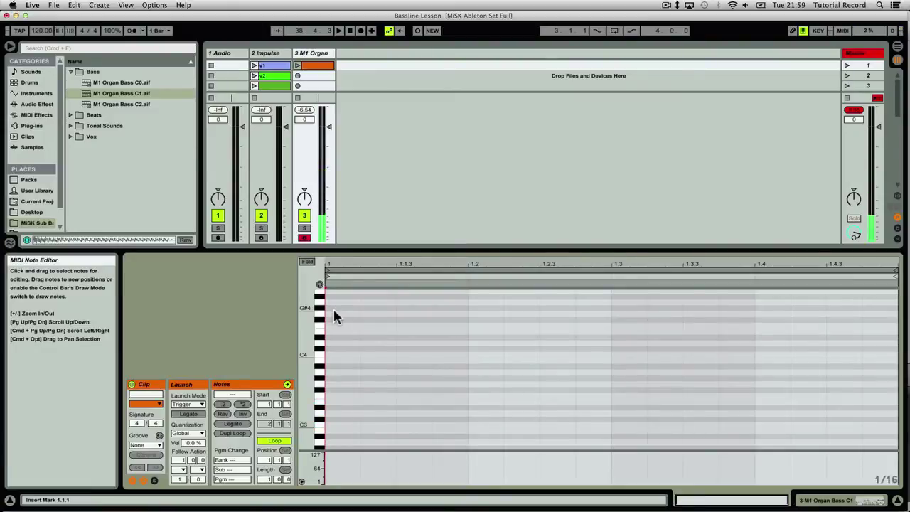
key(a)
key(g)
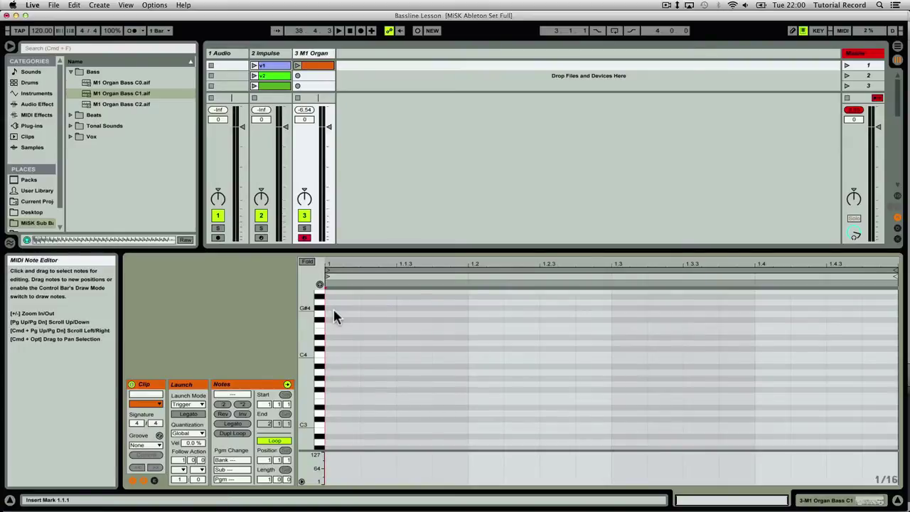
Move the Impulse drum clips v1 through Fill 2 down one slot.
drag(351, 254, 348, 354)
click(313, 67)
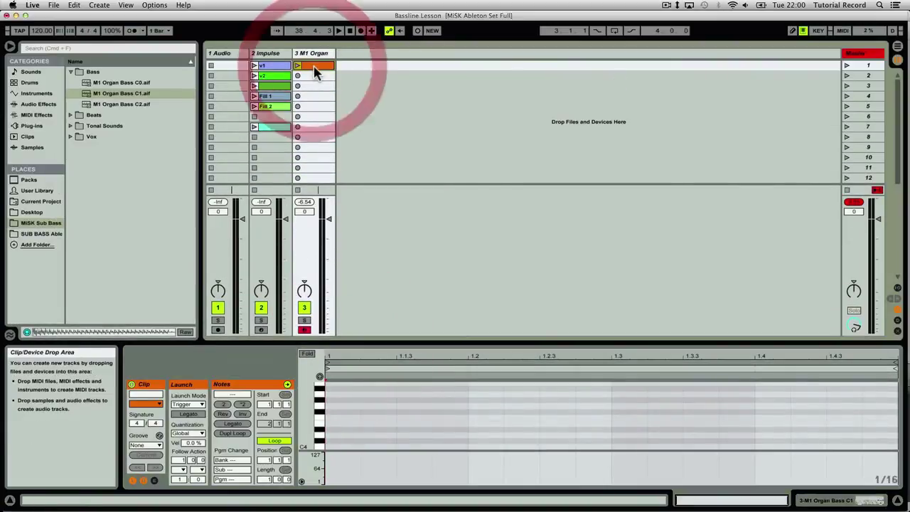
click(254, 65)
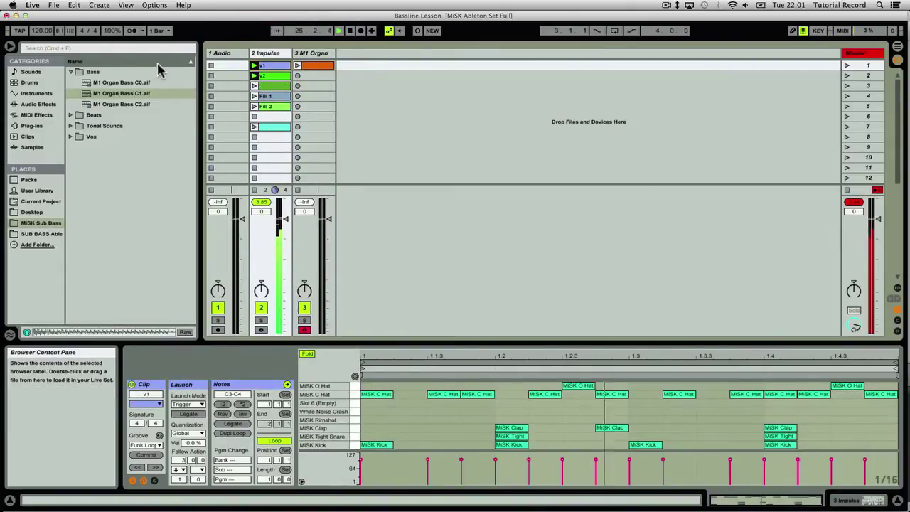
click(273, 105)
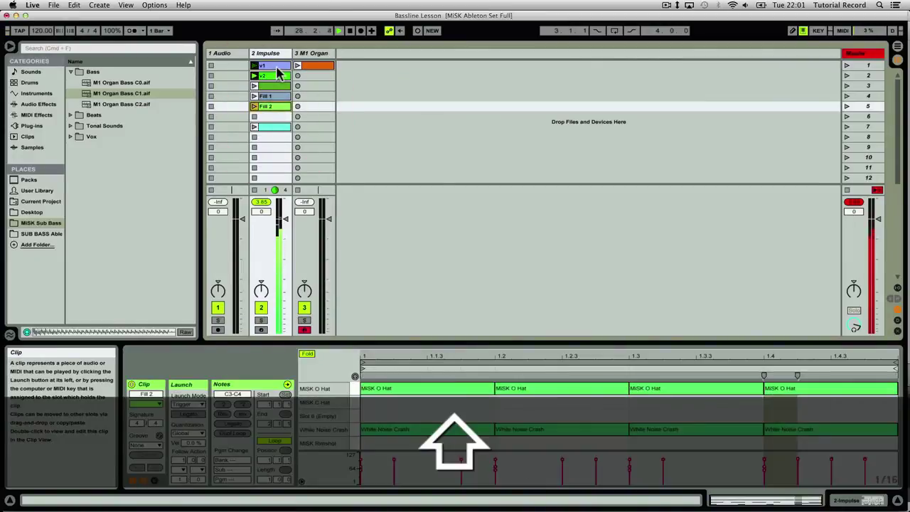
shift+click(278, 67)
drag(278, 67, 275, 73)
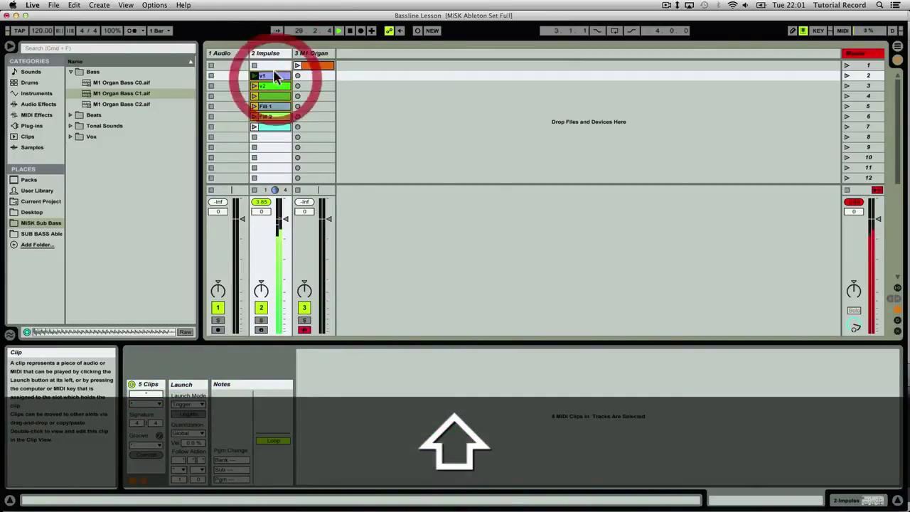
Copy the v1 clip into the empty top slot and rename the copy 'Simple'.
click(275, 75)
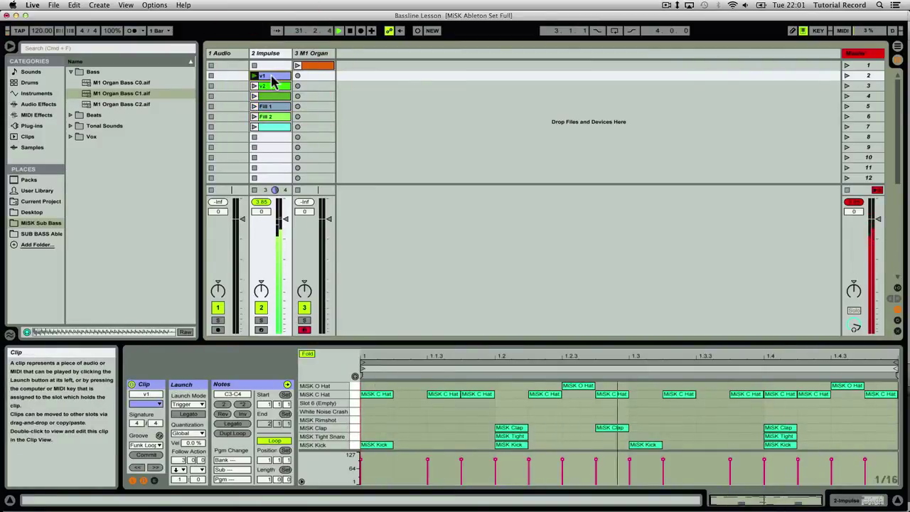
key(ctrl+c)
click(270, 65)
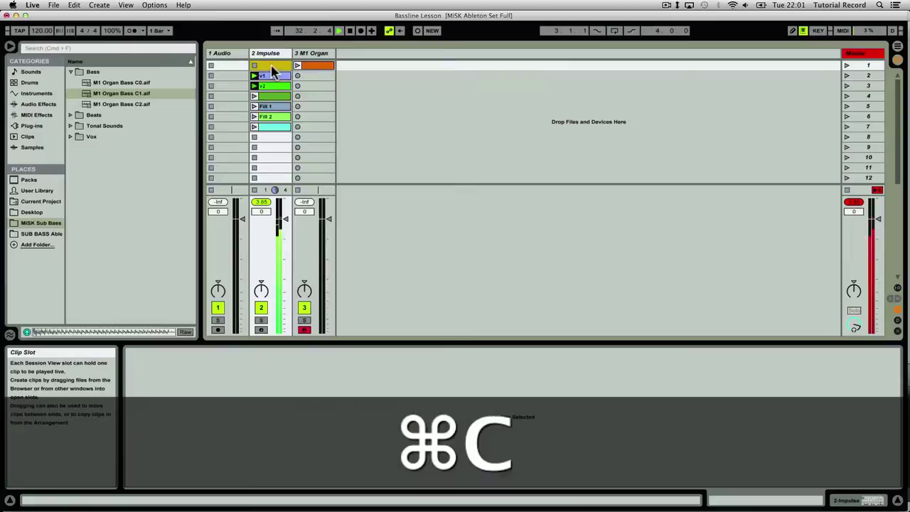
key(ctrl+v)
click(274, 69)
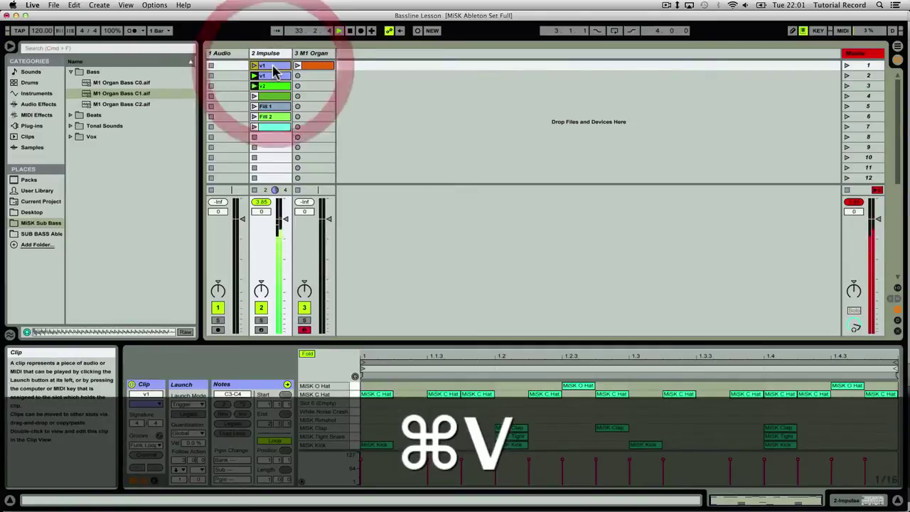
key(ctrl+r)
click(148, 393)
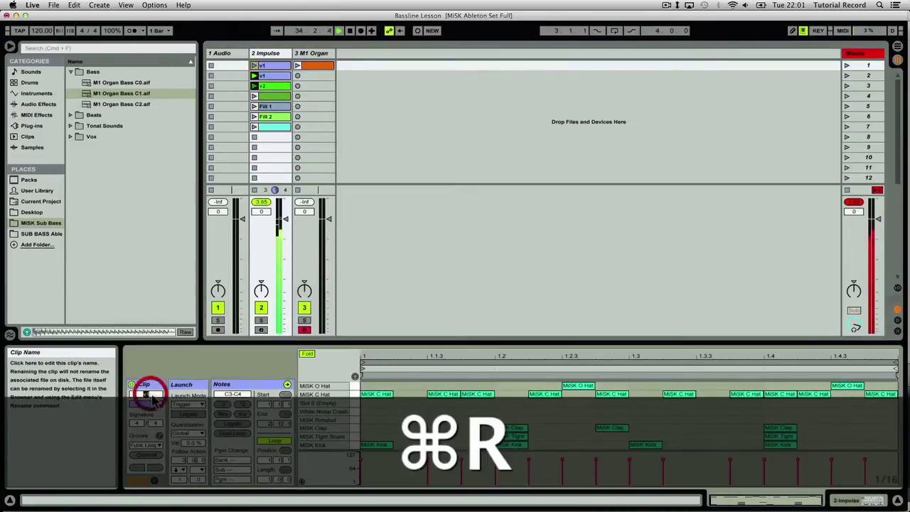
text(Simple)
key(Return)
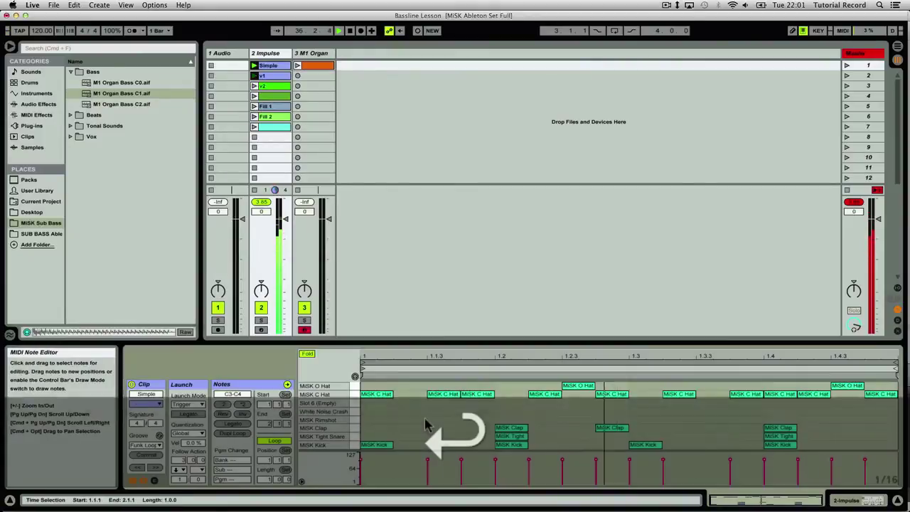
Replace Simple's MiSK C Hat notes with MiSK O Hat notes at 1.1.3 and 1.3.3.
click(500, 435)
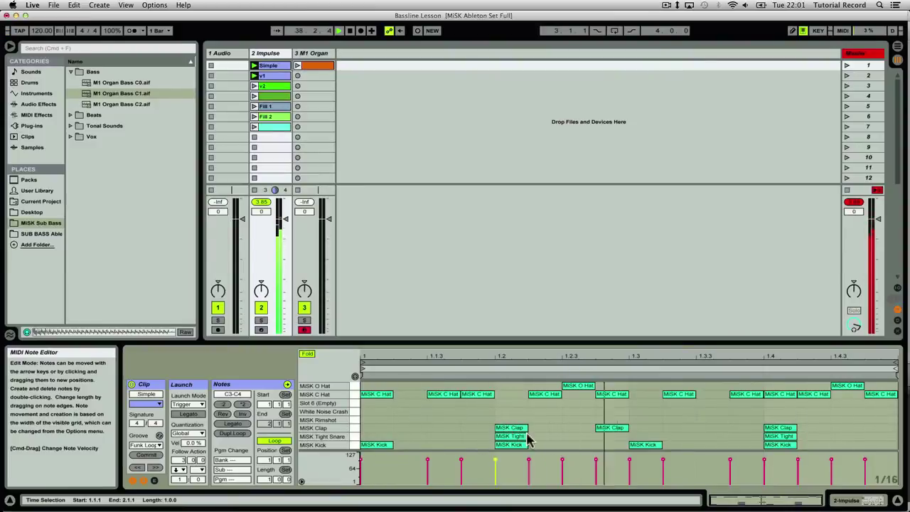
click(609, 430)
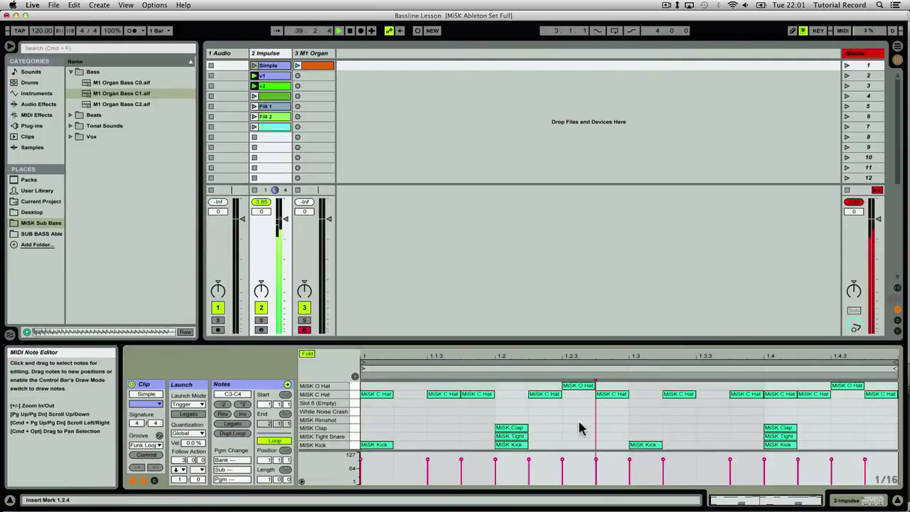
click(352, 394)
key(Delete)
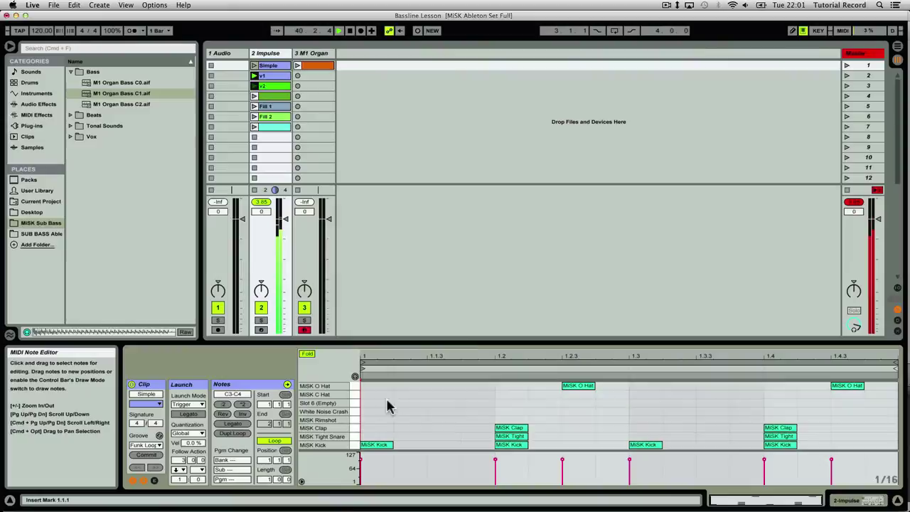
double_click(444, 385)
click(700, 388)
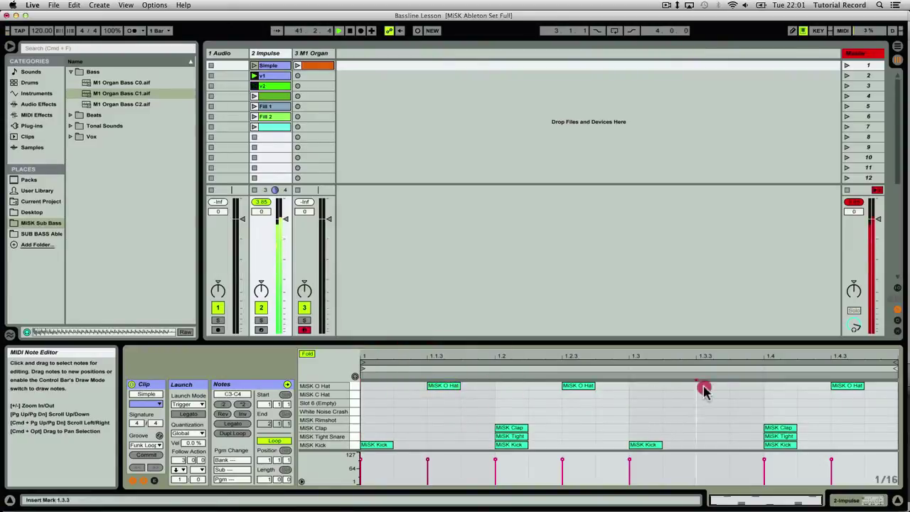
double_click(702, 388)
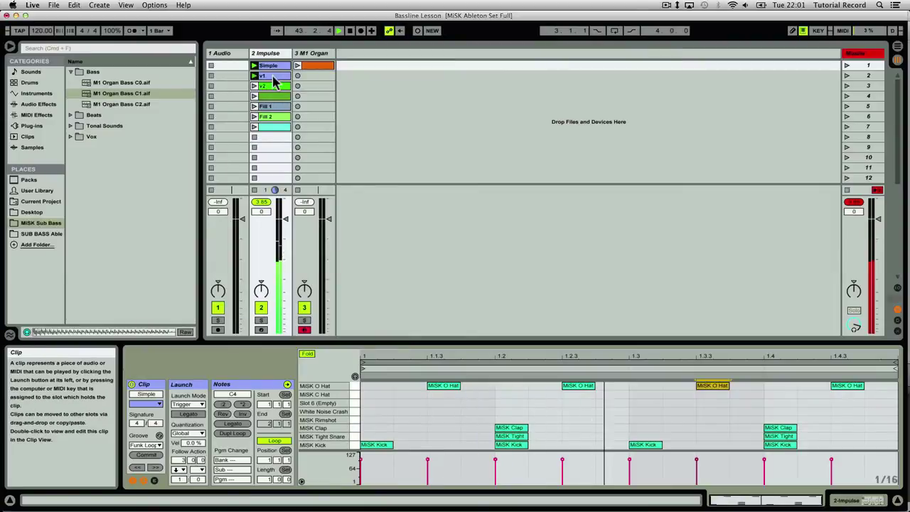
Move the six clips from v1 downward one slot, so v1 starts at slot 3.
click(274, 76)
shift+click(278, 125)
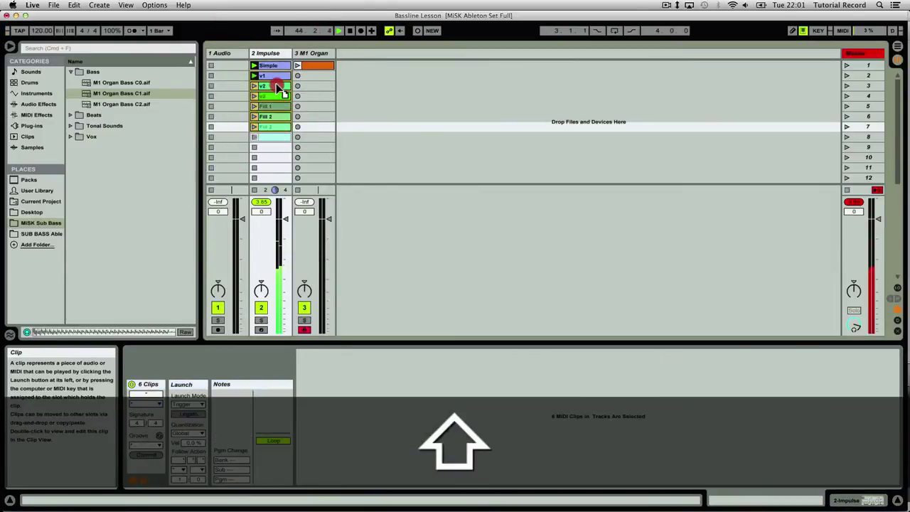
drag(278, 87, 277, 86)
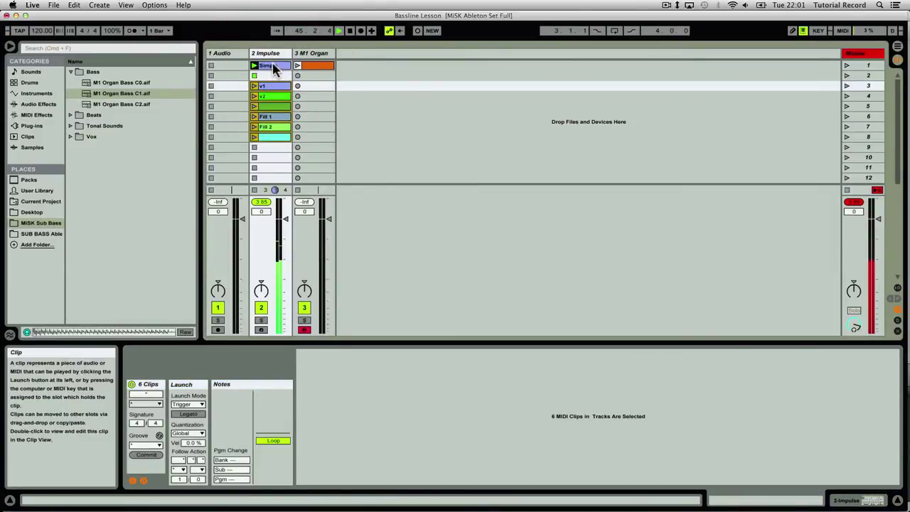
Shorten the MiSK O open hi-hat's decay in the Impulse drum kit.
click(269, 53)
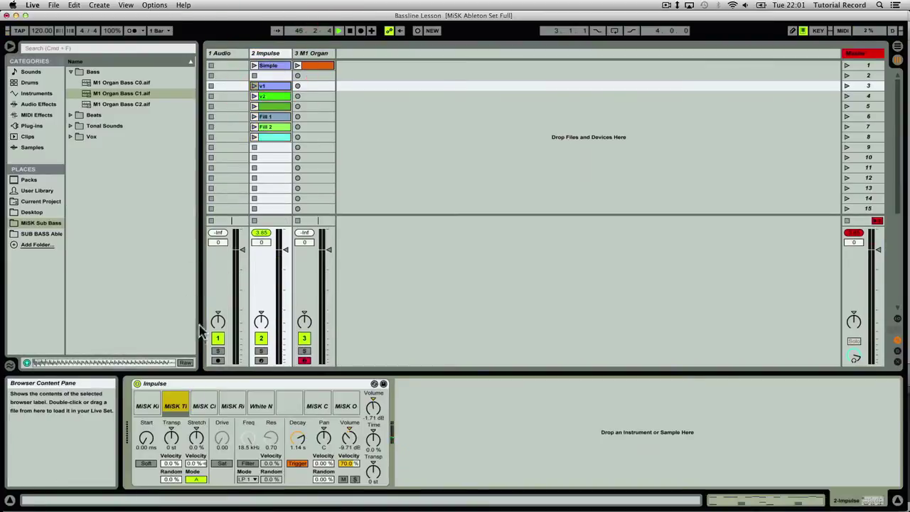
click(346, 406)
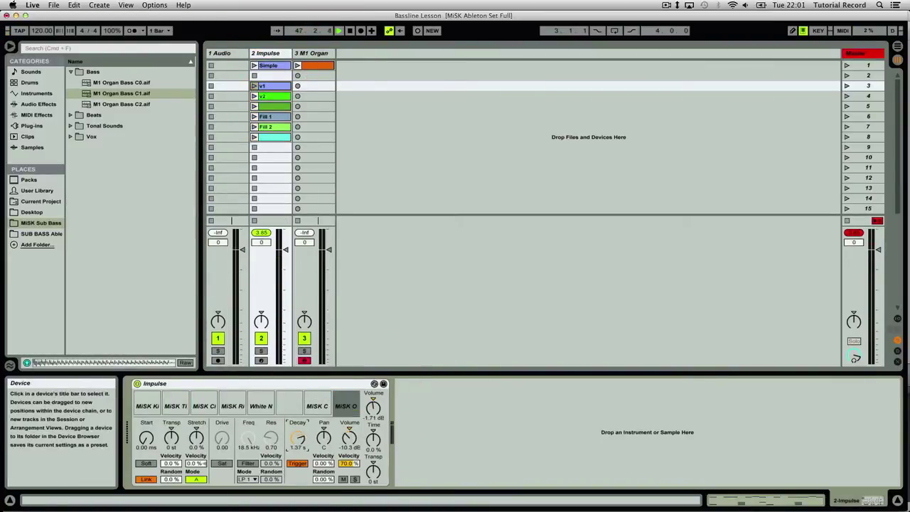
drag(297, 437, 297, 448)
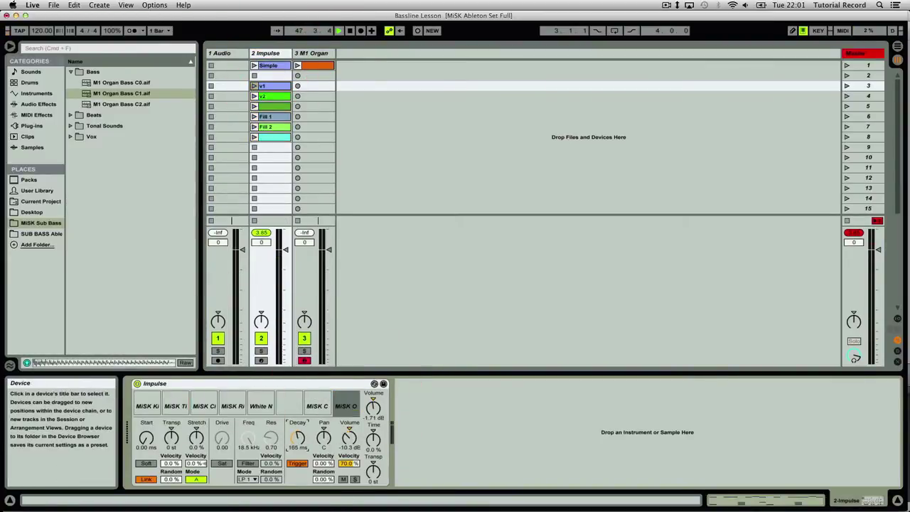
Launch the Simple beat and bring up the empty M1 Organ clip's notes.
click(254, 66)
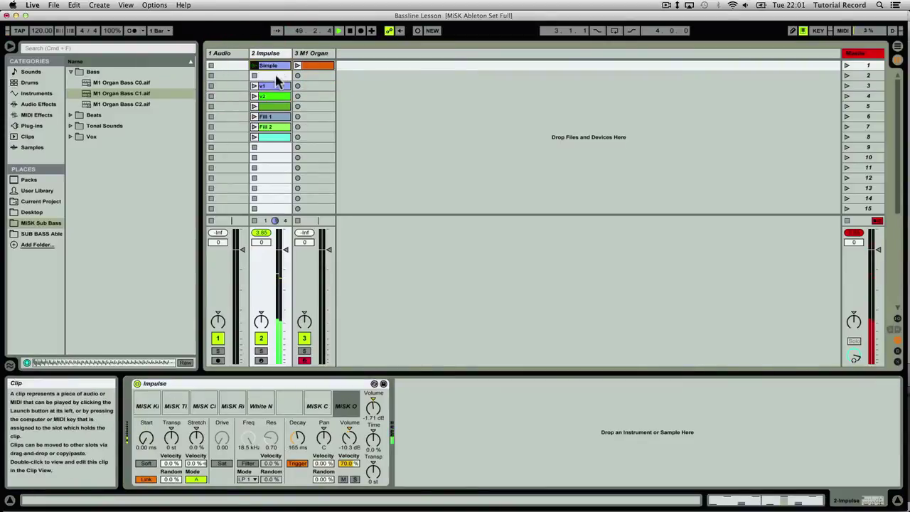
click(346, 407)
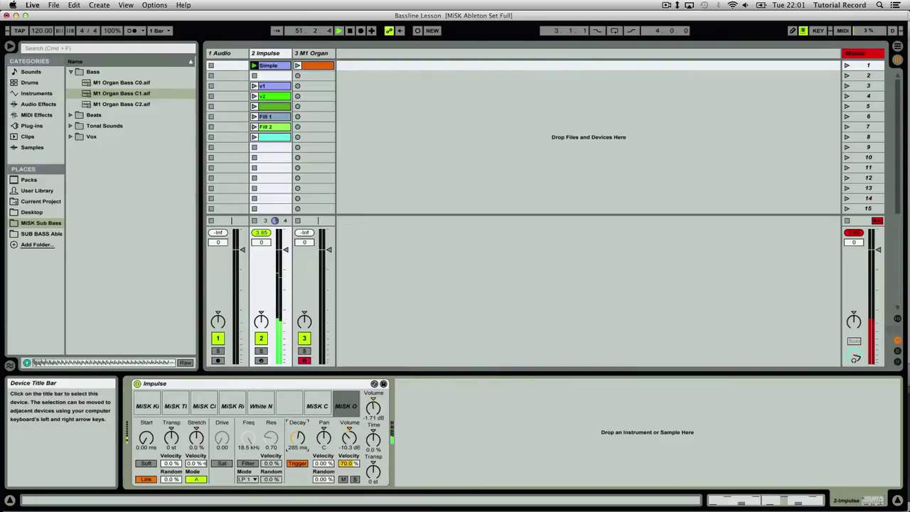
click(268, 66)
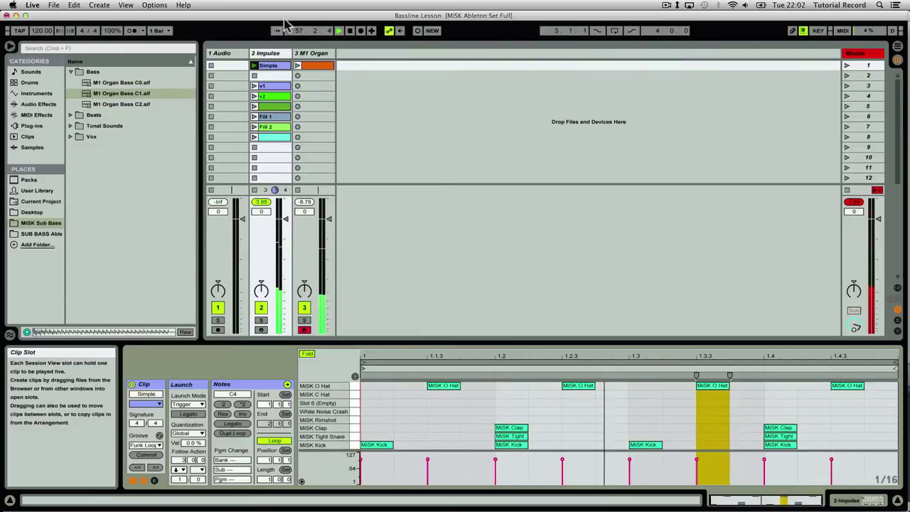
click(317, 65)
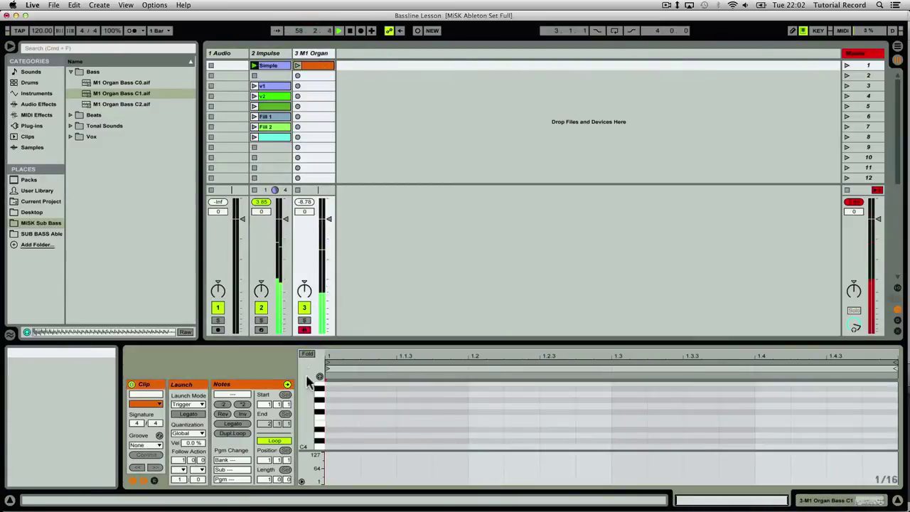
Show the C3–C4 octave in the M1 Organ clip editor and make the editor taller.
drag(316, 419, 314, 387)
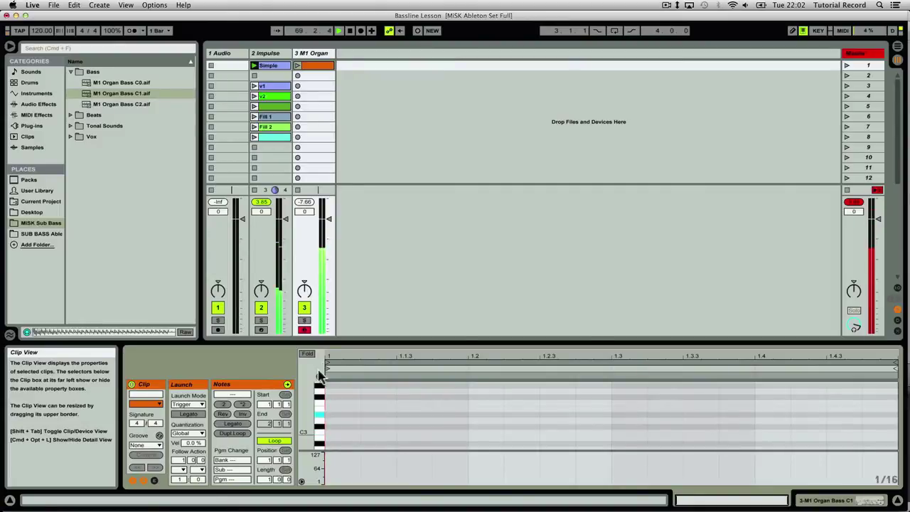
drag(332, 348, 334, 332)
click(335, 332)
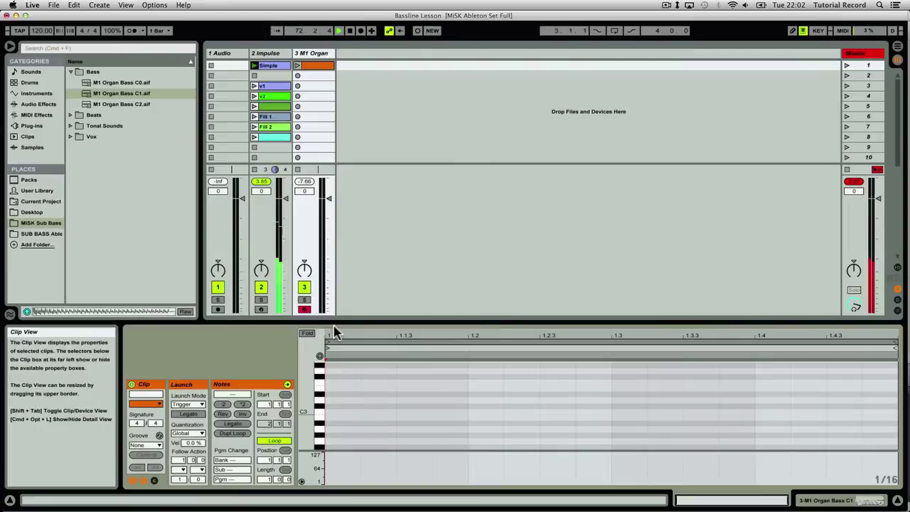
scroll(306, 398, up, 2)
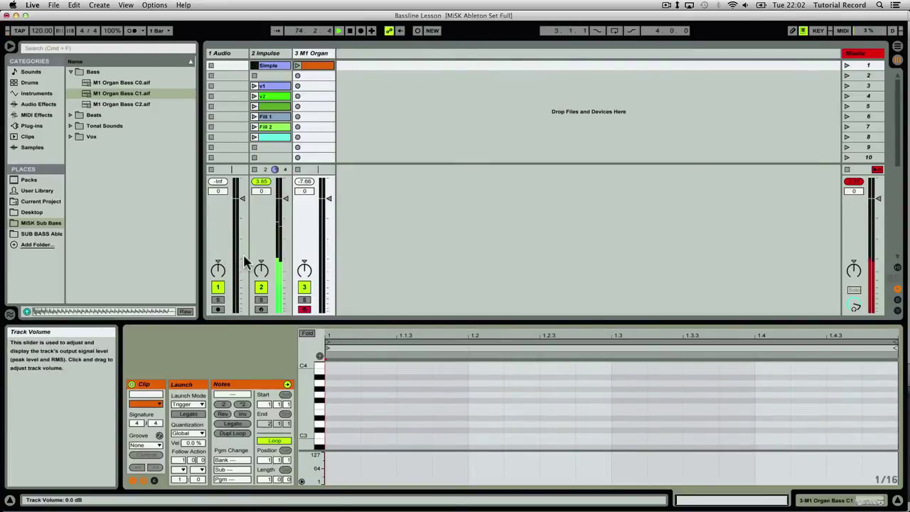
key(space)
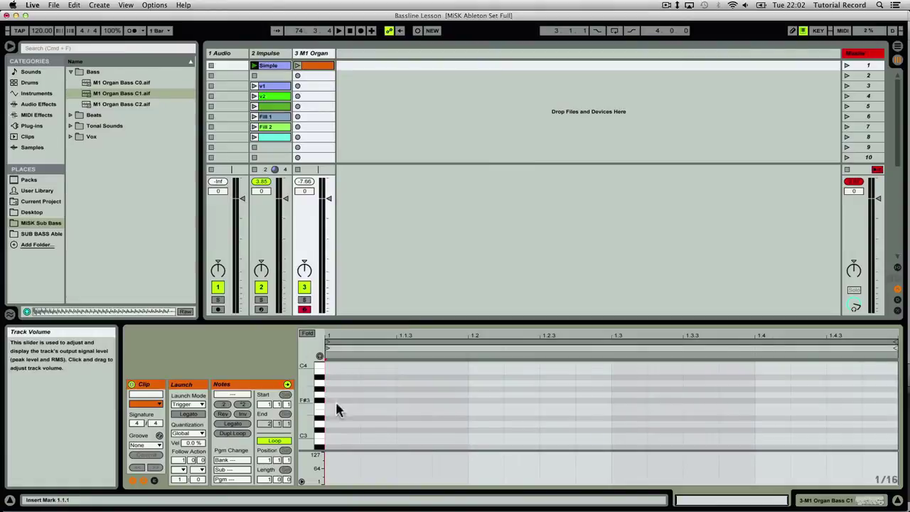
double_click(341, 435)
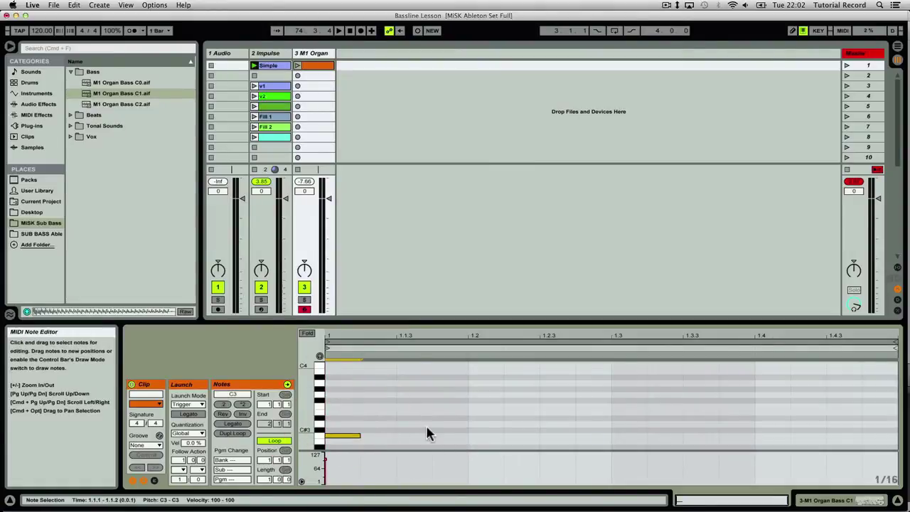
double_click(449, 435)
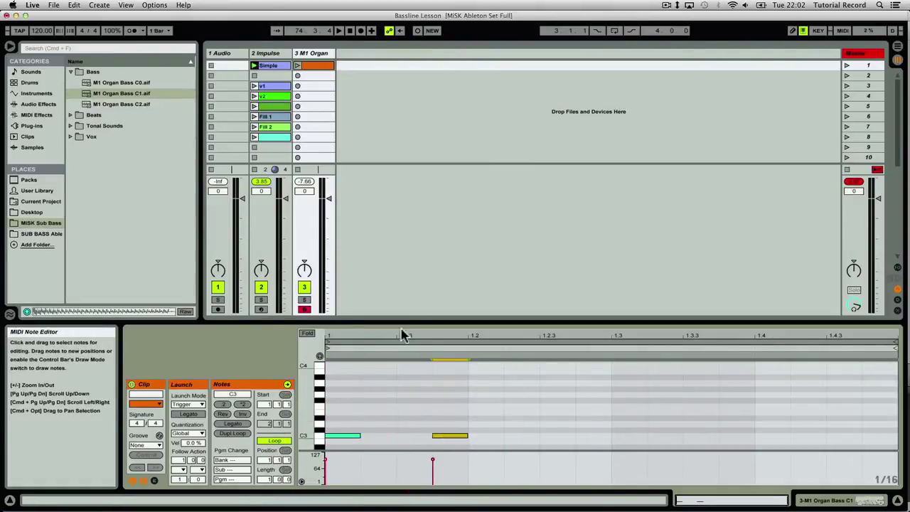
click(297, 65)
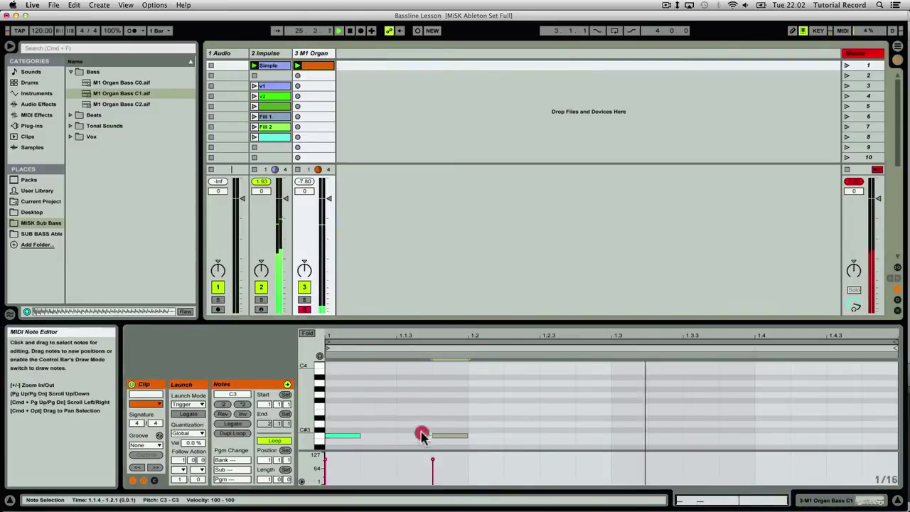
drag(437, 435, 476, 442)
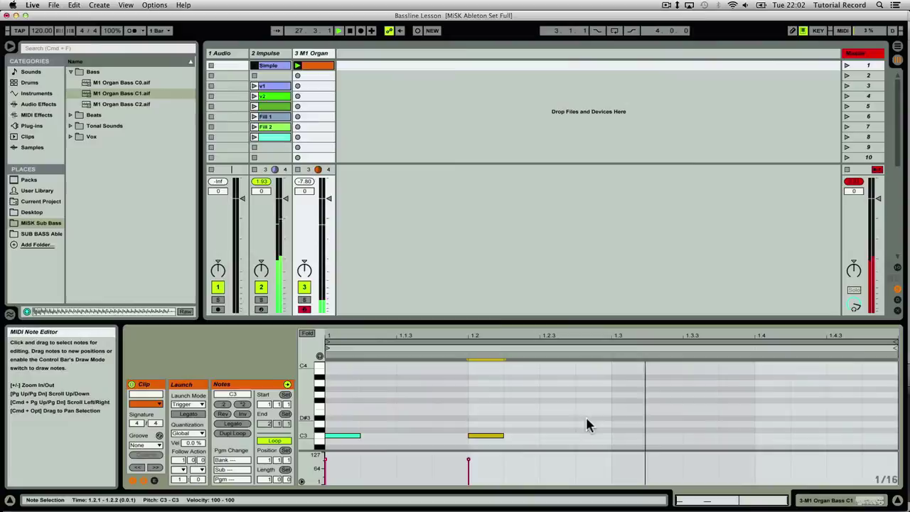
double_click(586, 418)
key(Up)
key(Up)
key(Up)
key(Up)
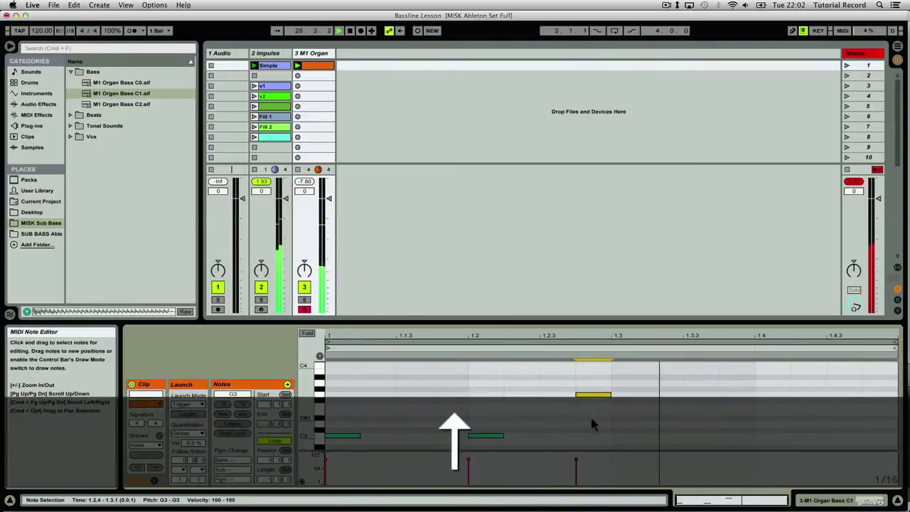
double_click(700, 394)
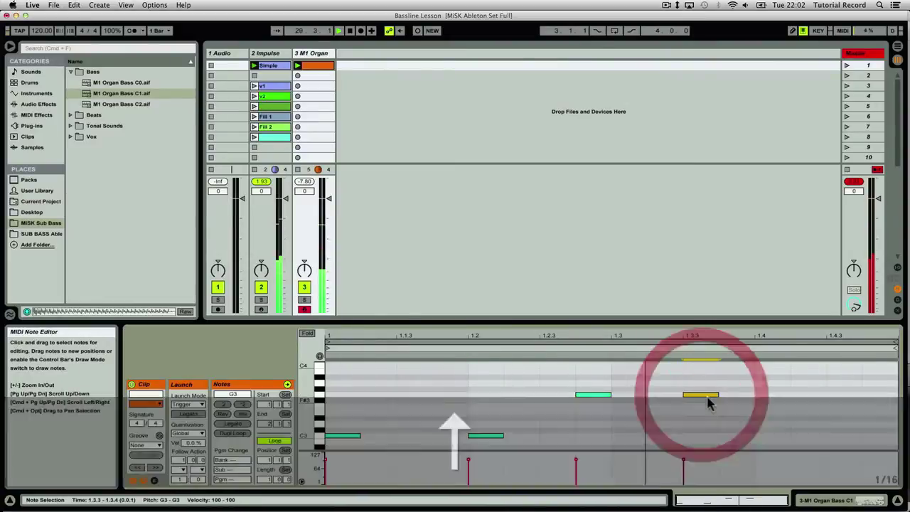
click(815, 400)
double_click(815, 397)
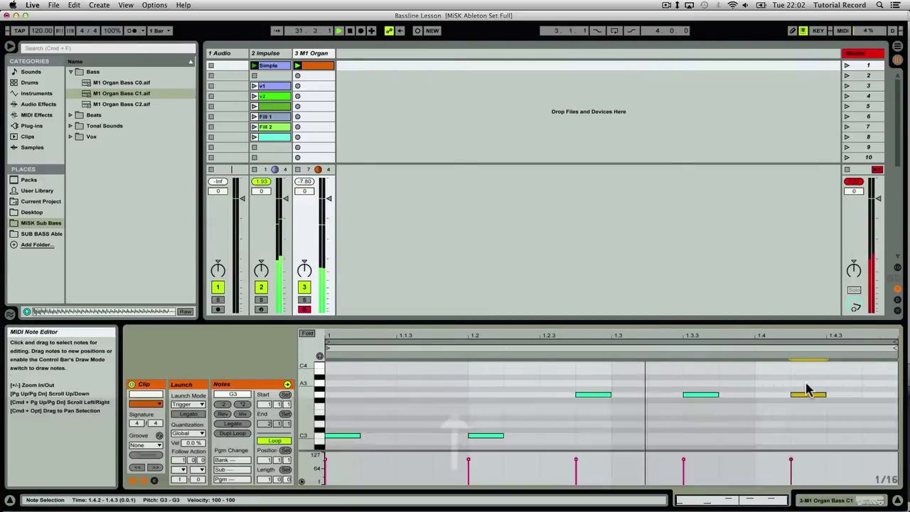
drag(815, 378, 353, 442)
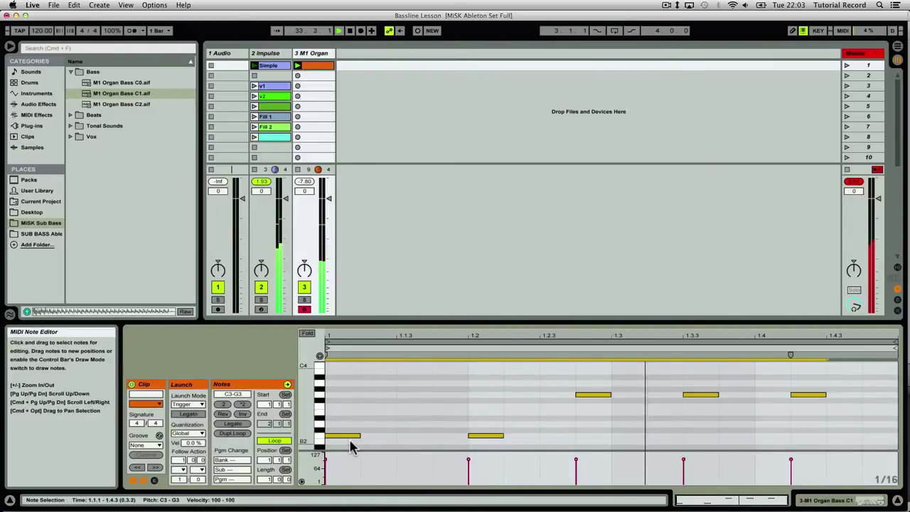
key(Delete)
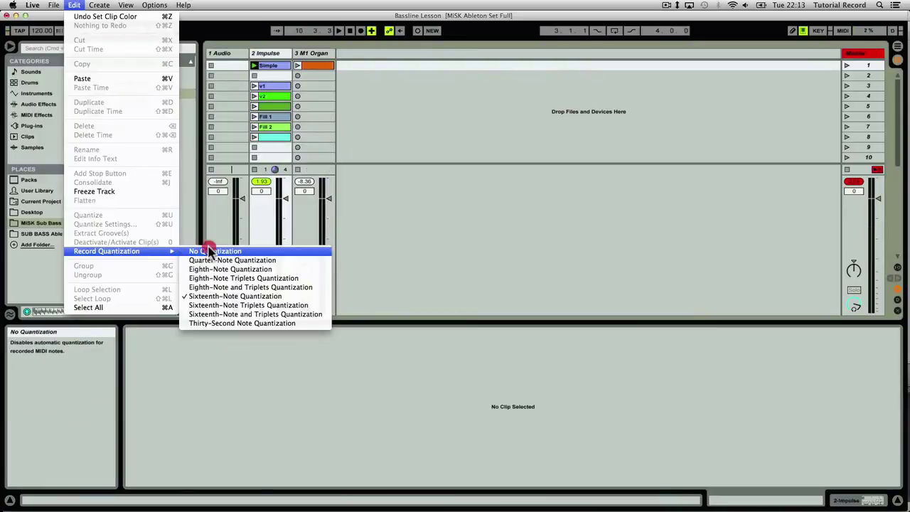
Set record quantization to none, delete the orange M1 Organ clip, and choose a count-in length.
click(208, 246)
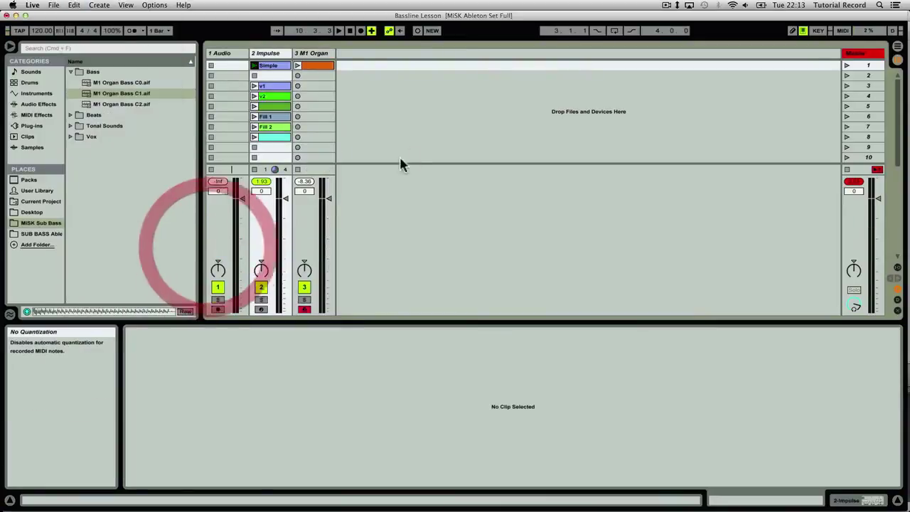
click(297, 76)
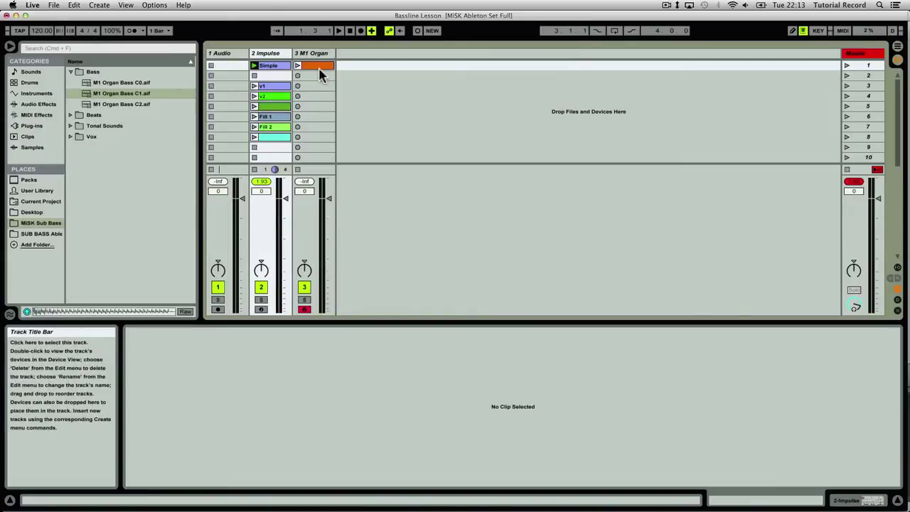
click(317, 67)
key(Delete)
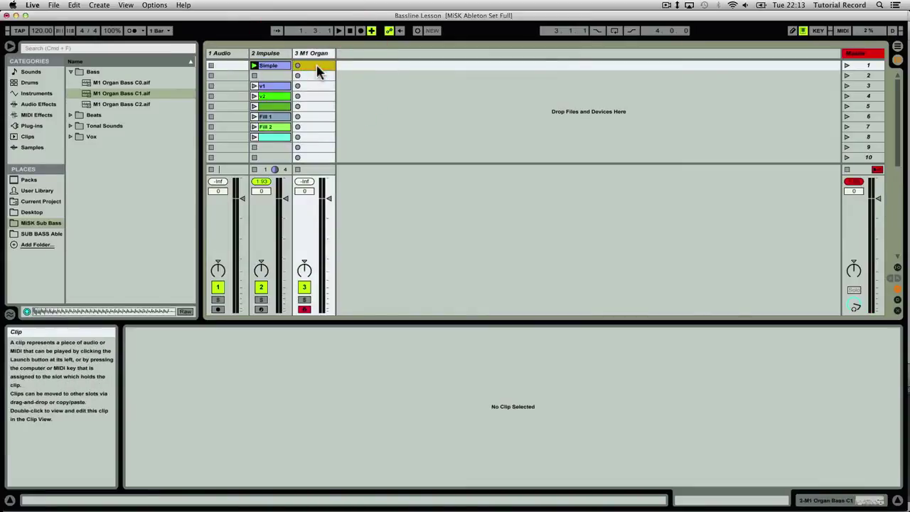
click(142, 32)
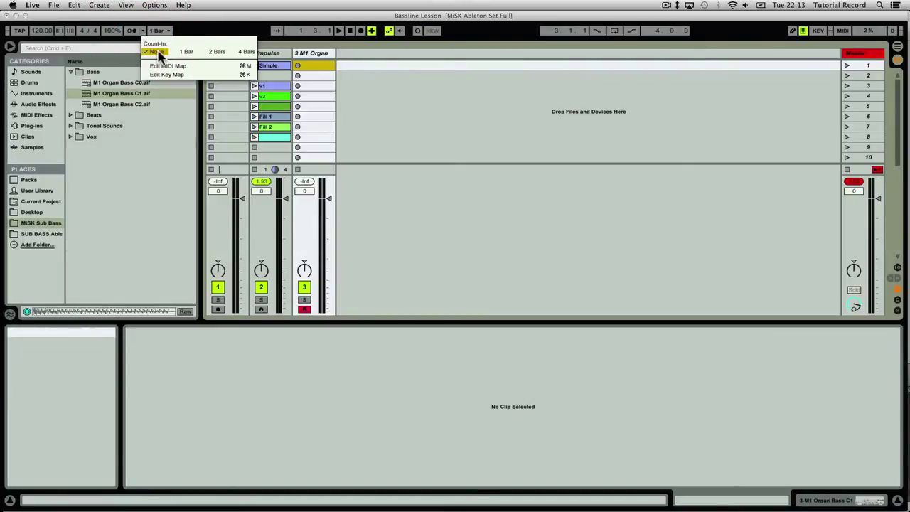
click(189, 54)
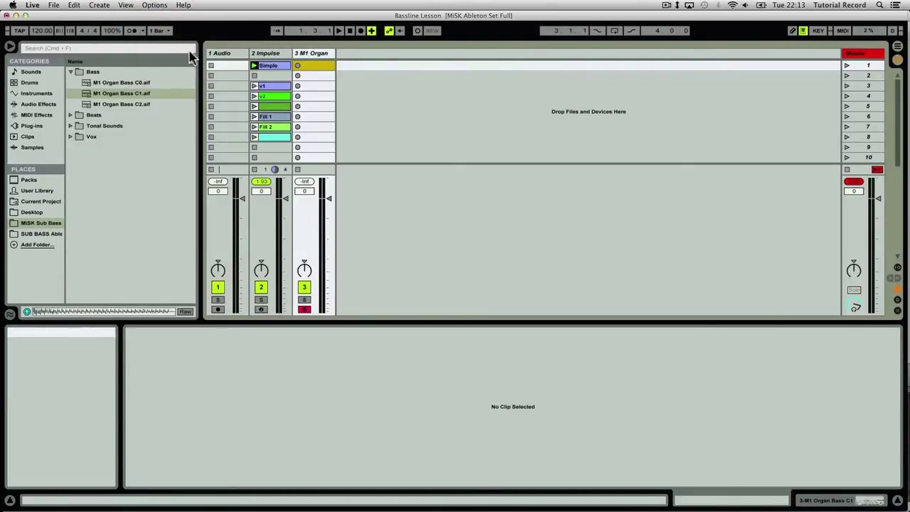
In a new clip, draw two F3 notes and a lengthened A3, then quantize all three with Cmd+U.
double_click(318, 65)
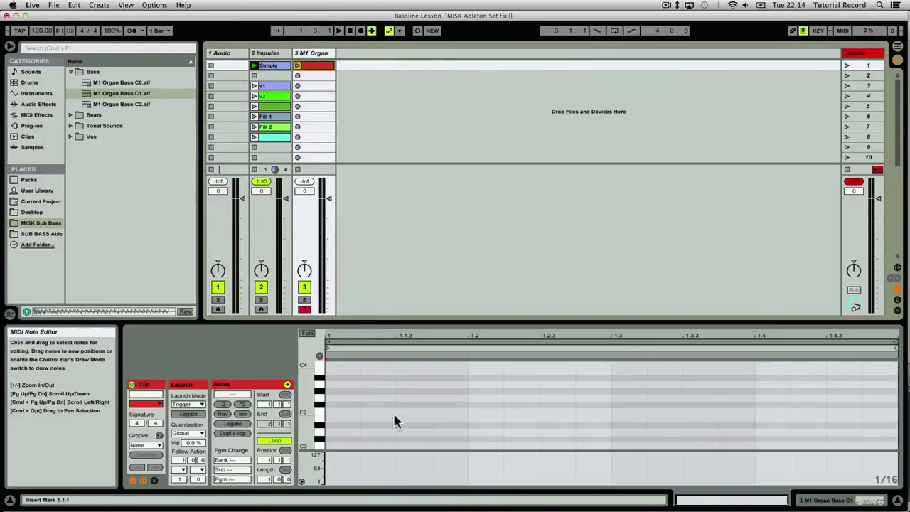
double_click(371, 412)
double_click(483, 412)
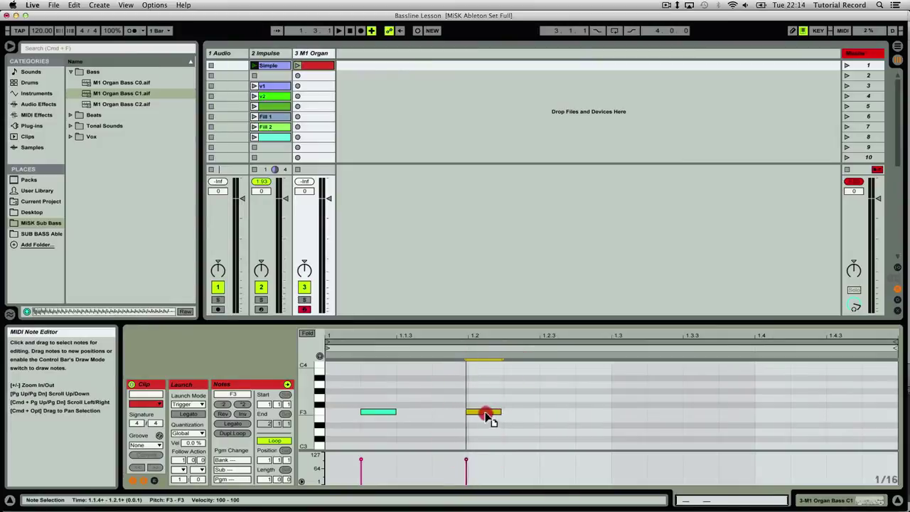
click(378, 412)
drag(380, 415, 395, 415)
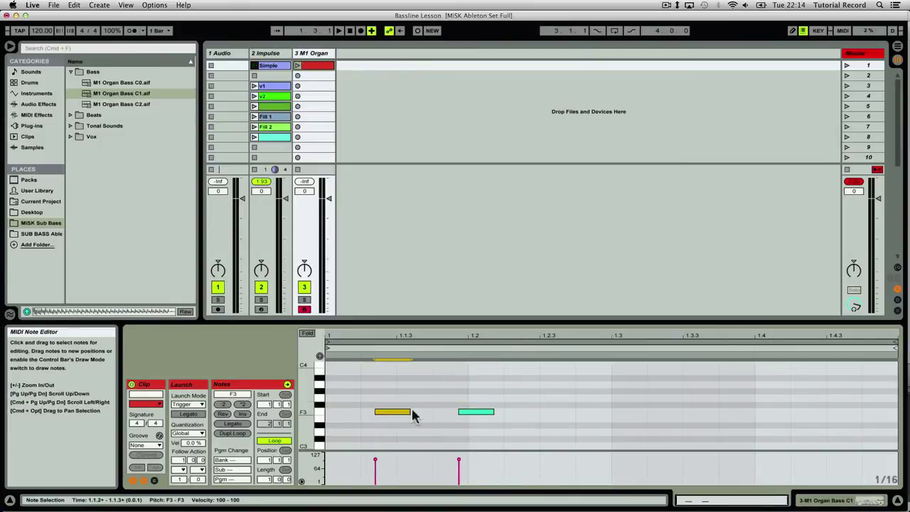
double_click(534, 383)
mouse_move(539, 384)
mouse_down()
mouse_move(563, 384)
mouse_move(538, 384)
mouse_move(552, 384)
mouse_up()
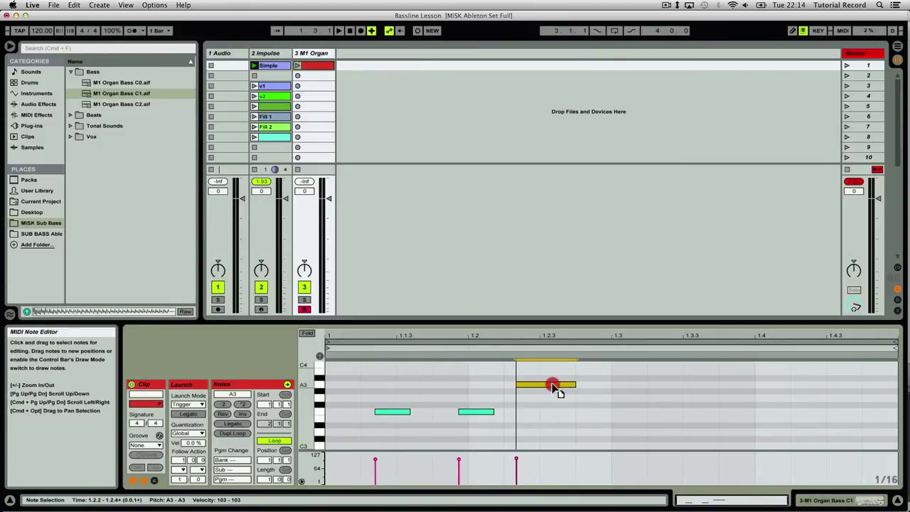
drag(601, 440, 362, 378)
key(super+u)
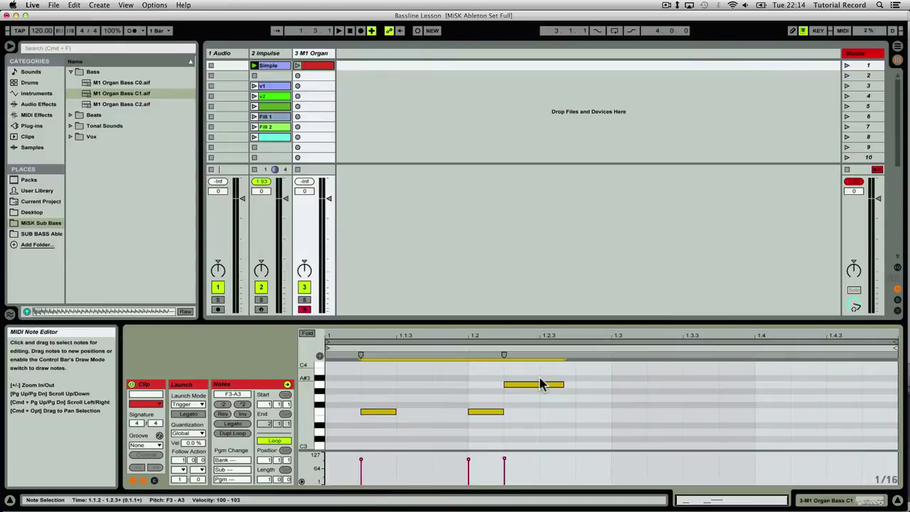
drag(545, 430, 379, 373)
Delete the M1 Organ test clip and set record quantization to Sixteenth-Note.
click(315, 66)
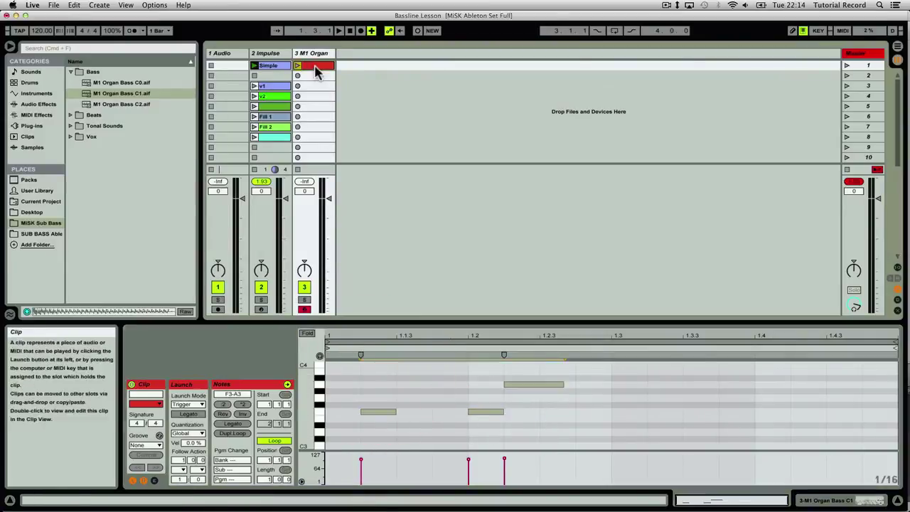
key(Delete)
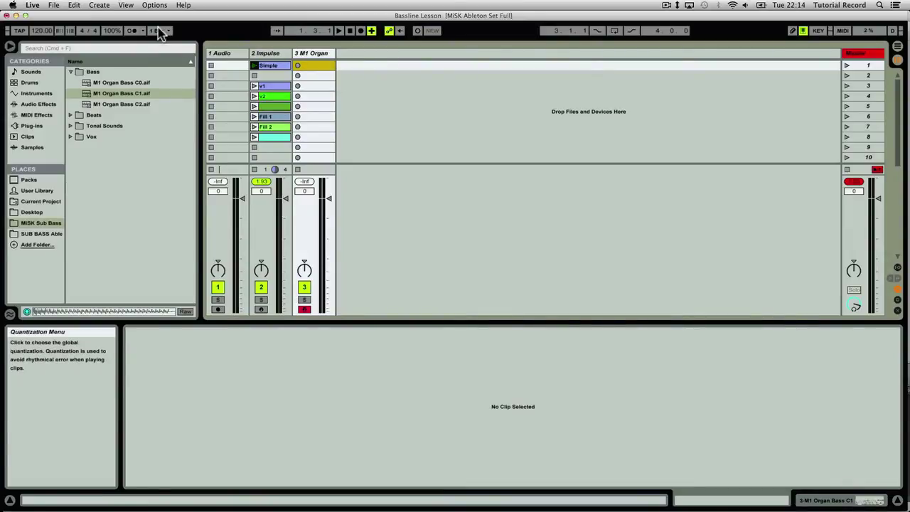
click(75, 5)
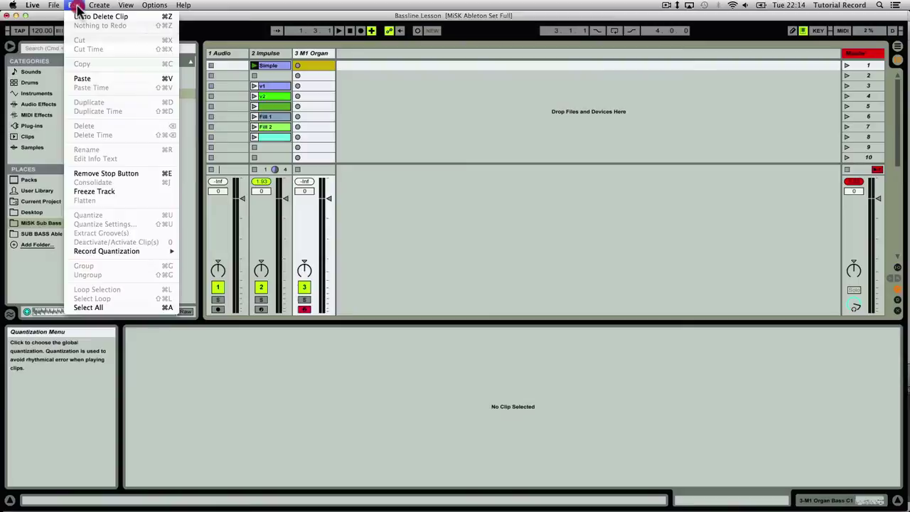
mouse_move(136, 256)
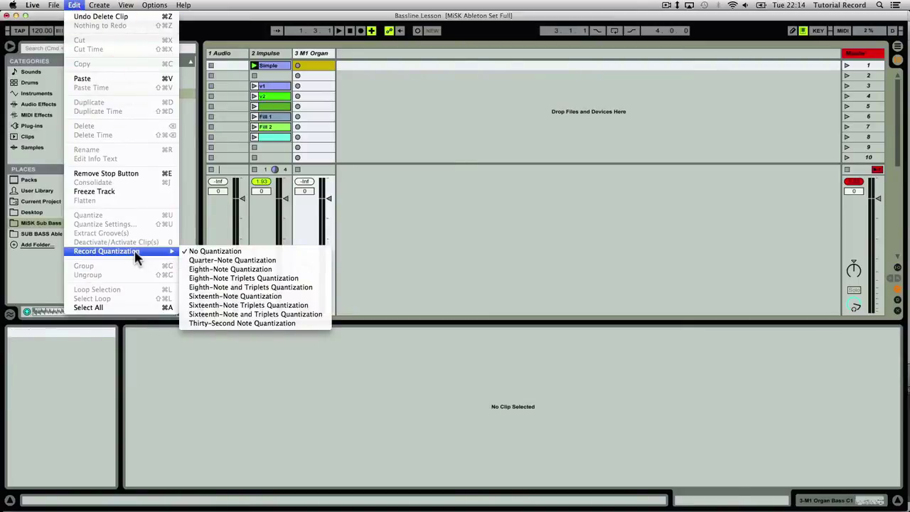
click(233, 299)
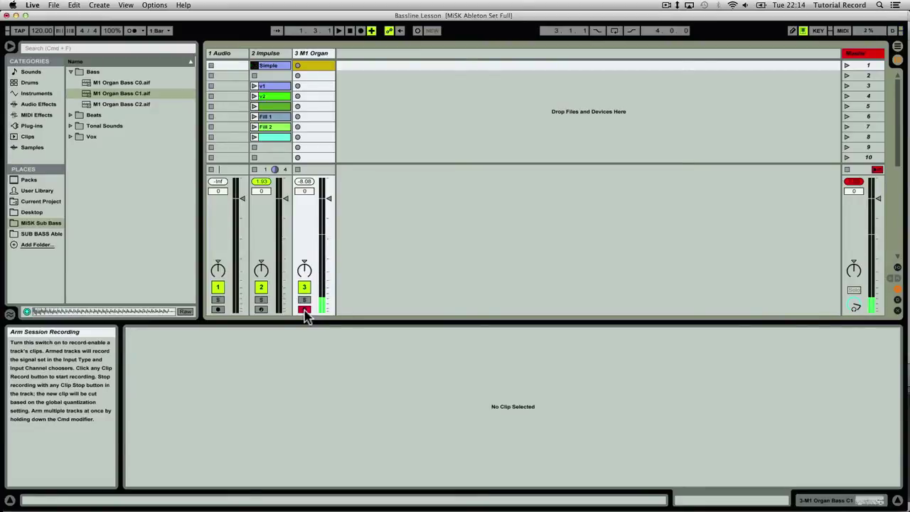
Briefly show and hide the mixer's In/Out routing, then record a riff in track 3's first slot.
click(897, 272)
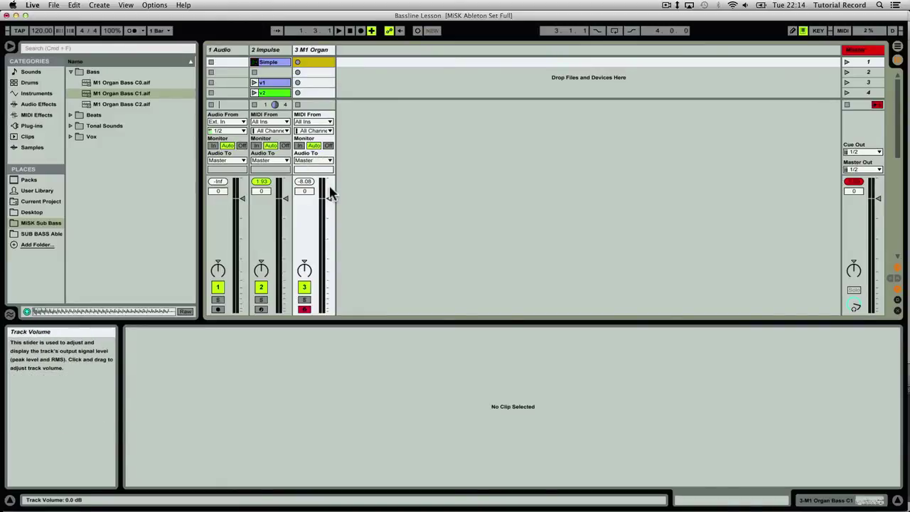
click(897, 270)
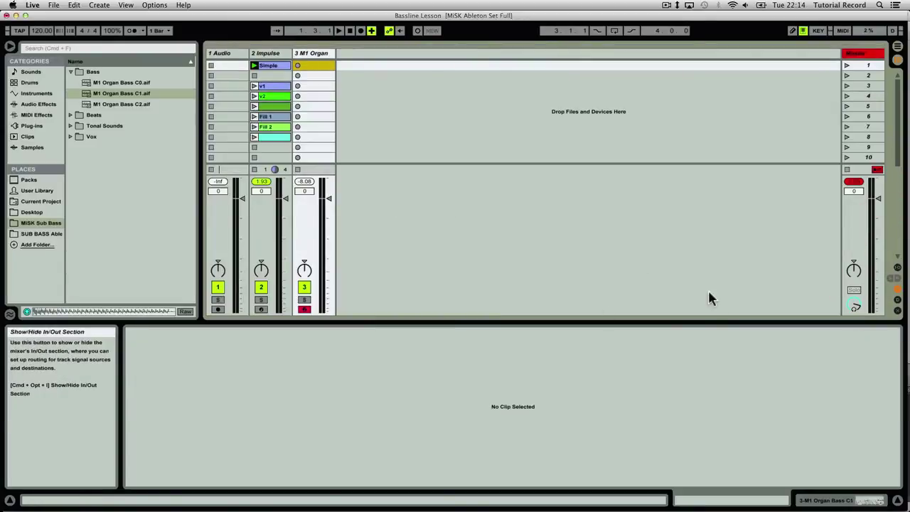
click(319, 64)
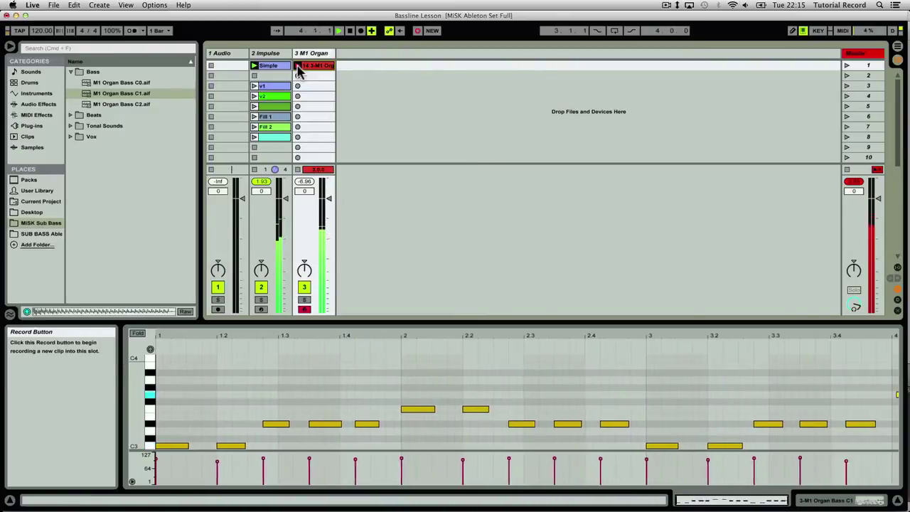
Stop recording so the four-bar riff clip loops in playback.
click(299, 65)
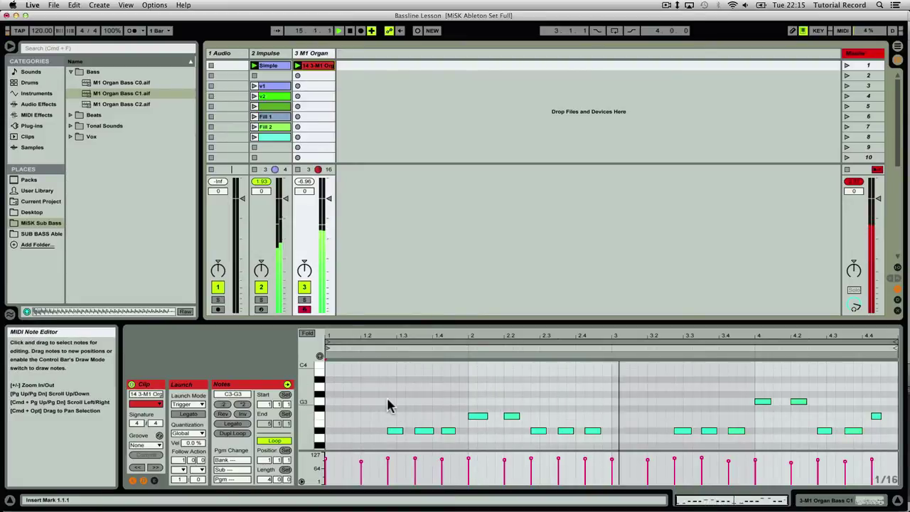
Fold the note editor to show only the riff's C3, D#3, F3 and G3 rows.
scroll(318, 412, down, 1)
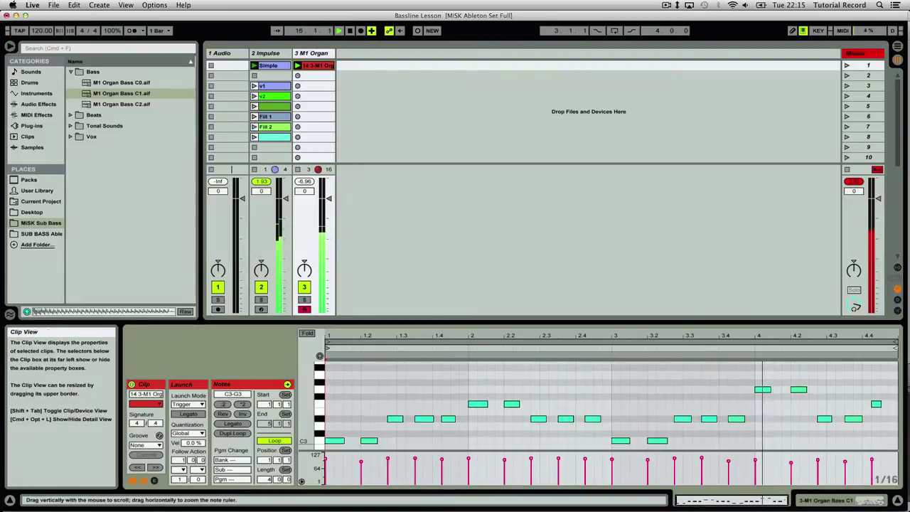
scroll(318, 412, down, 1)
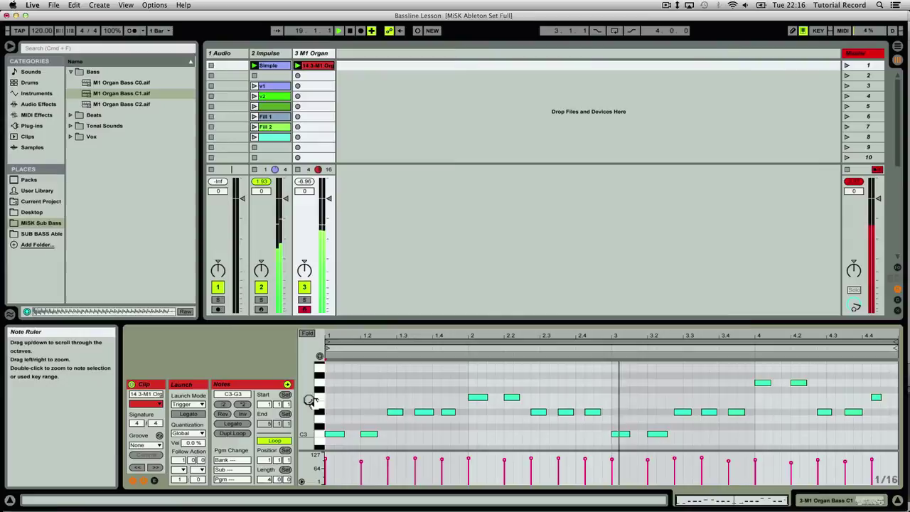
drag(320, 405, 310, 405)
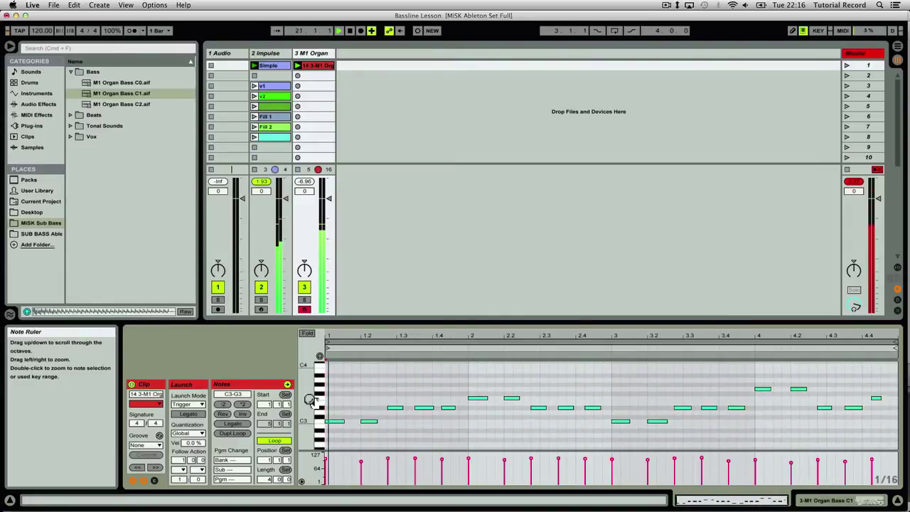
click(307, 335)
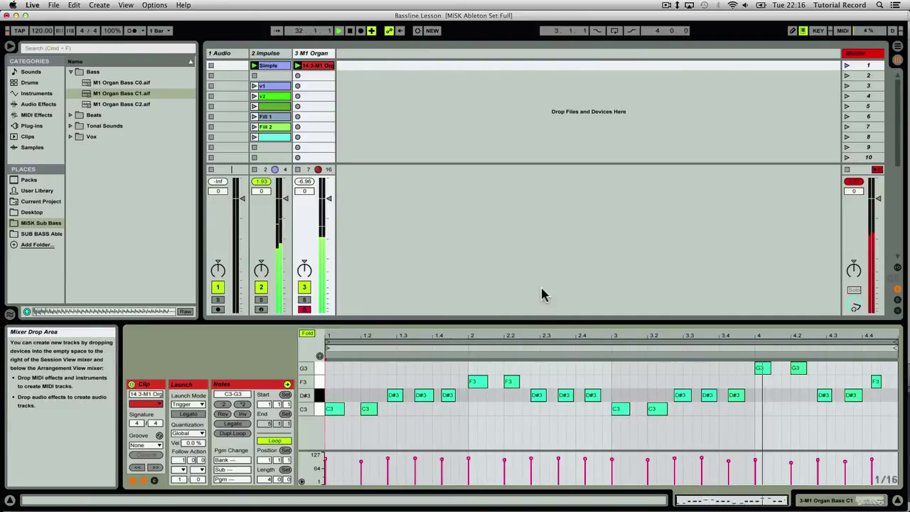
Add a D#3 note right after the 4.3.3 D#3, zooming in to check the riff's ending.
click(858, 396)
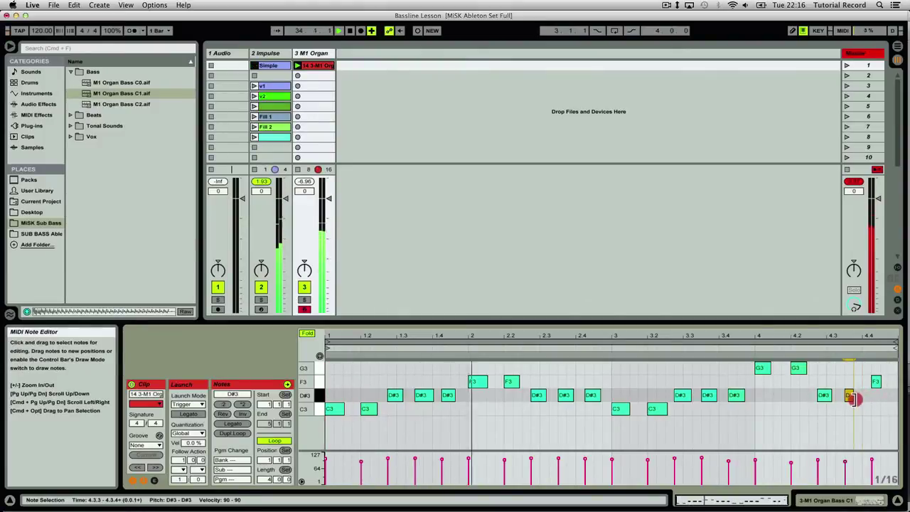
double_click(857, 394)
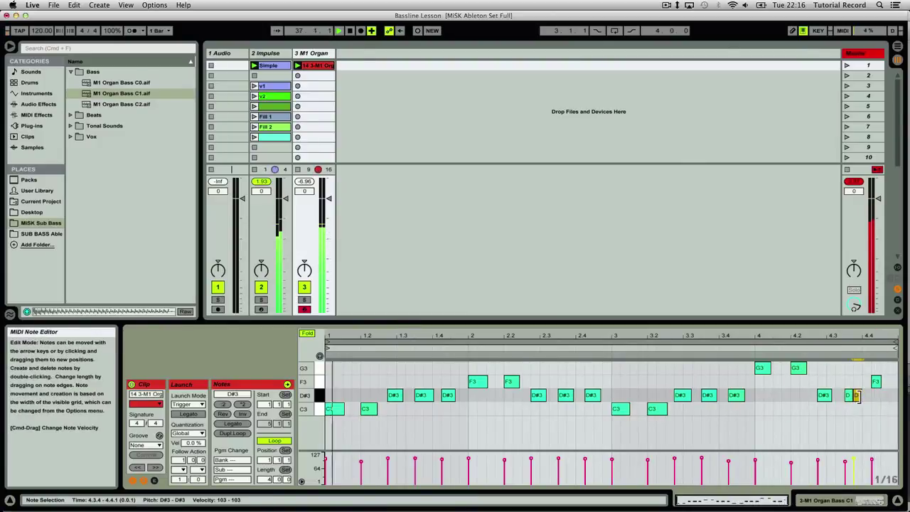
click(856, 398)
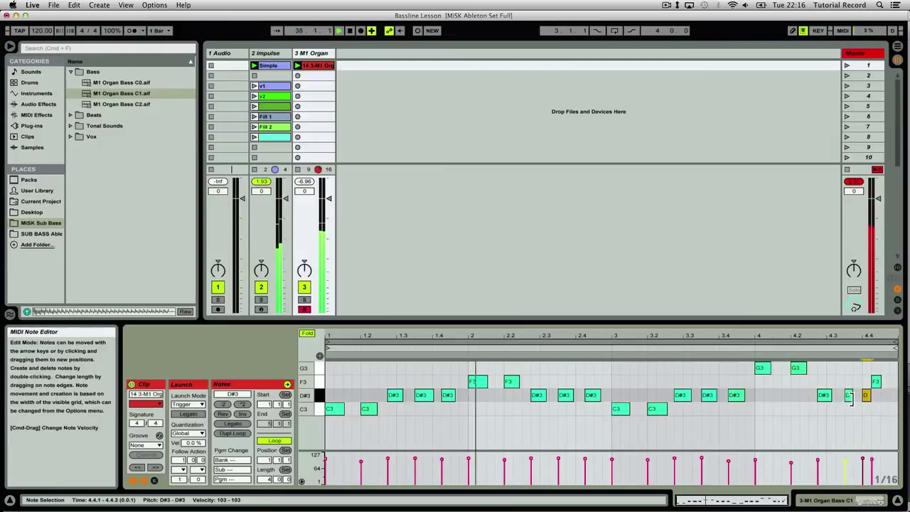
click(856, 397)
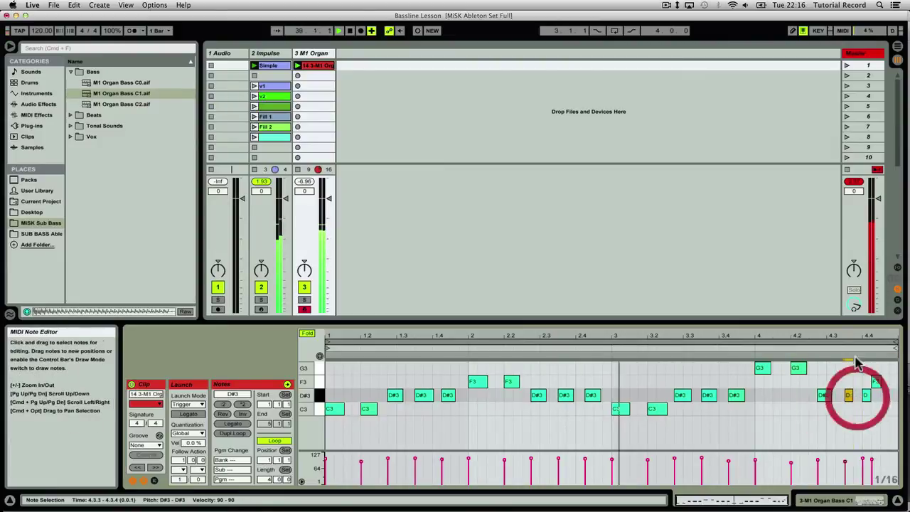
key(plus)
key(plus)
click(845, 395)
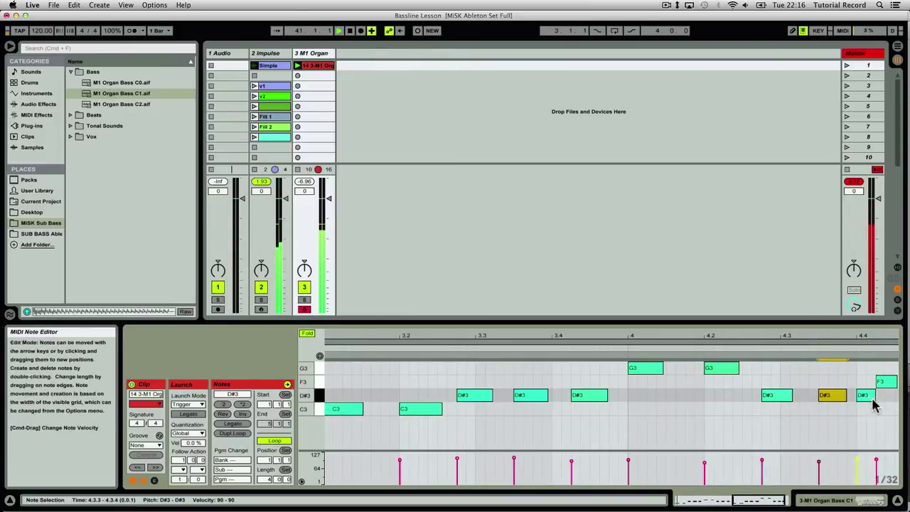
key(minus)
click(877, 381)
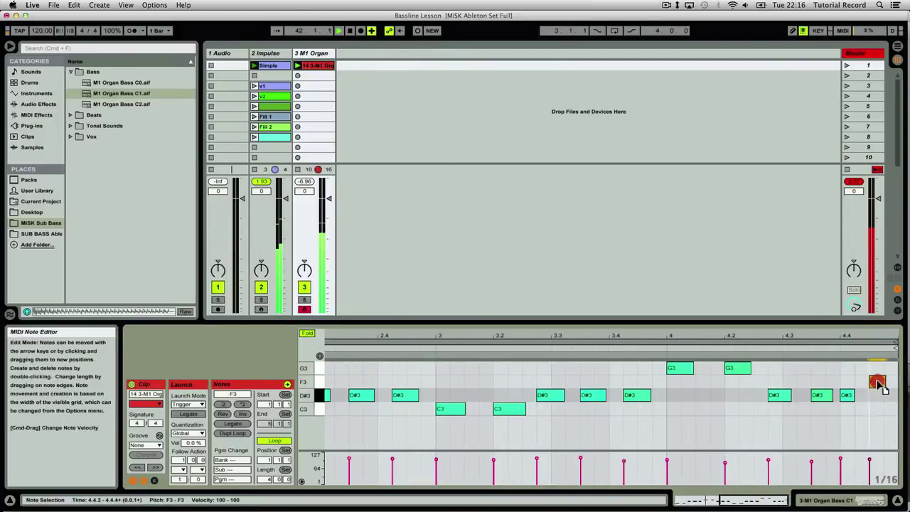
click(856, 394)
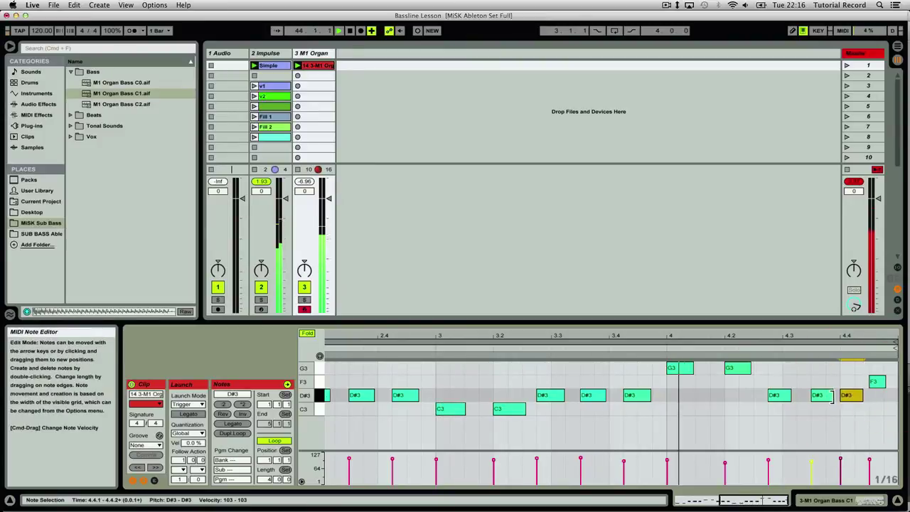
click(828, 395)
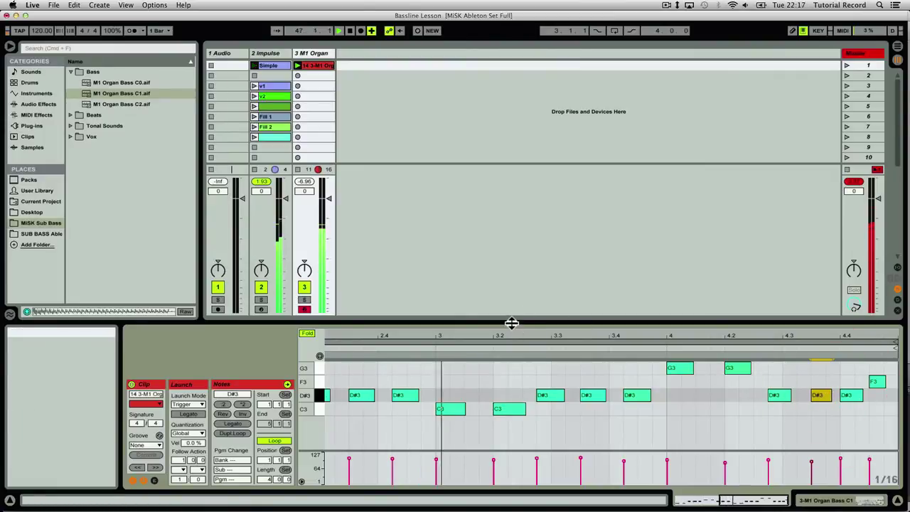
Duplicate the recorded riff clip into scene 2 of the M1 Organ track.
click(315, 67)
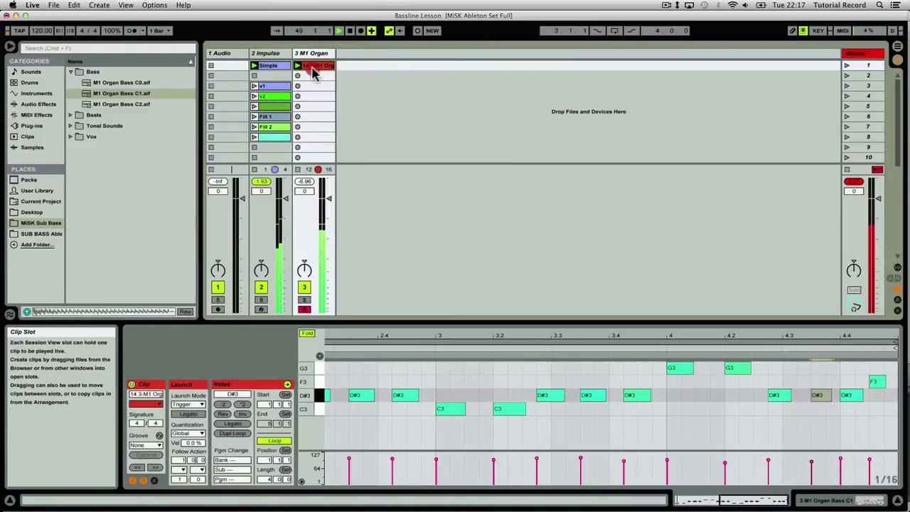
click(312, 71)
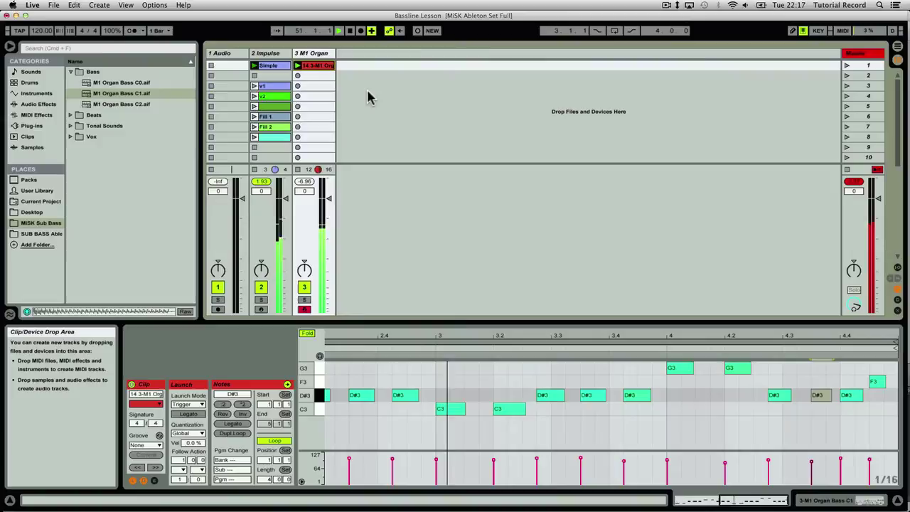
click(313, 65)
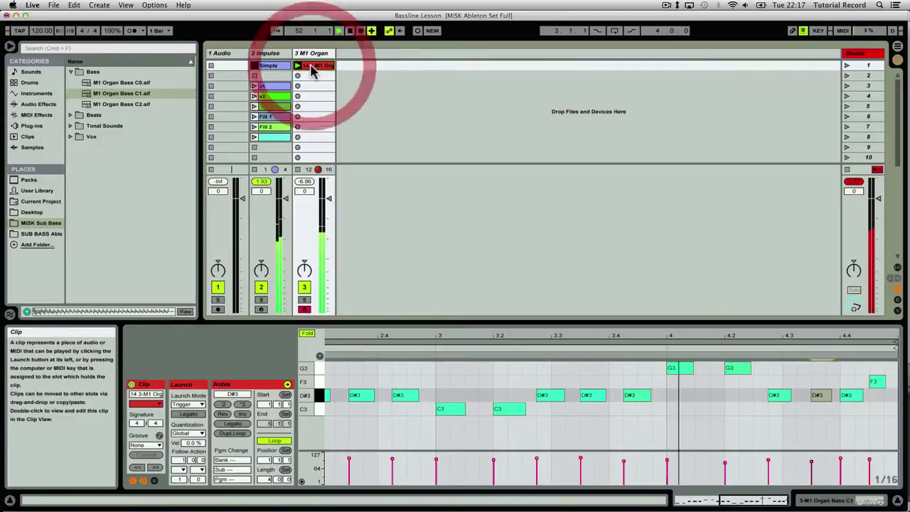
key(super+d)
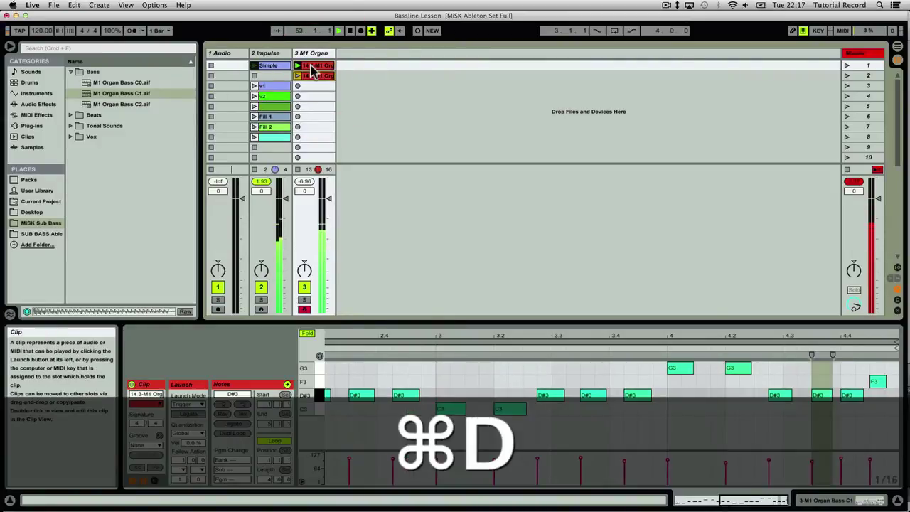
Zoom the note editor out to the whole riff and select the scene-2 copy.
click(317, 76)
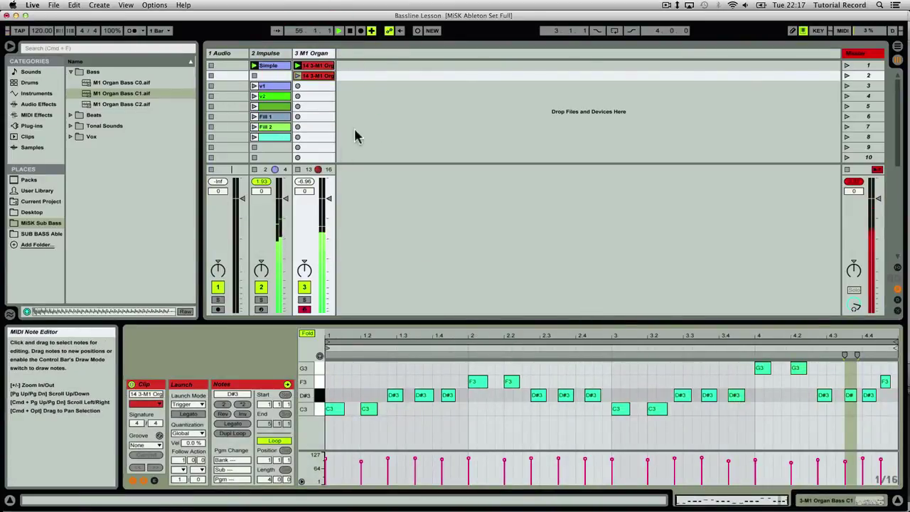
click(316, 66)
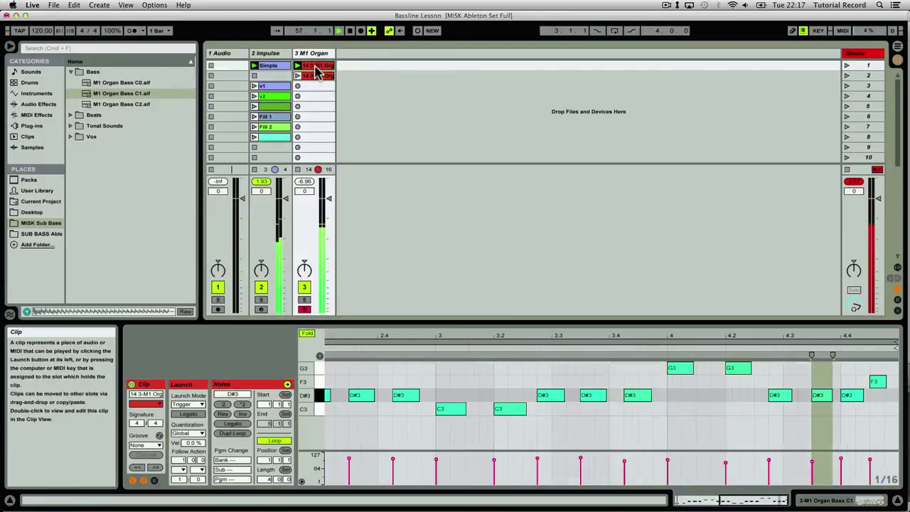
drag(504, 337, 475, 330)
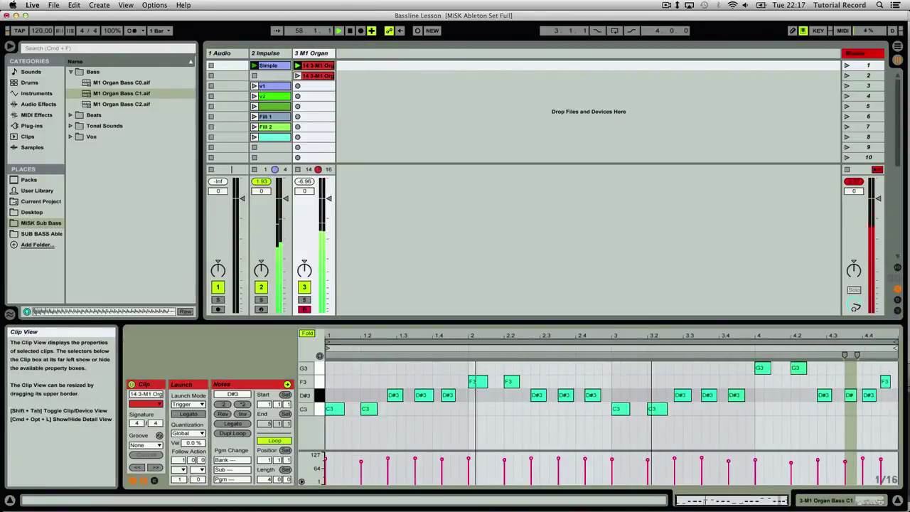
click(313, 76)
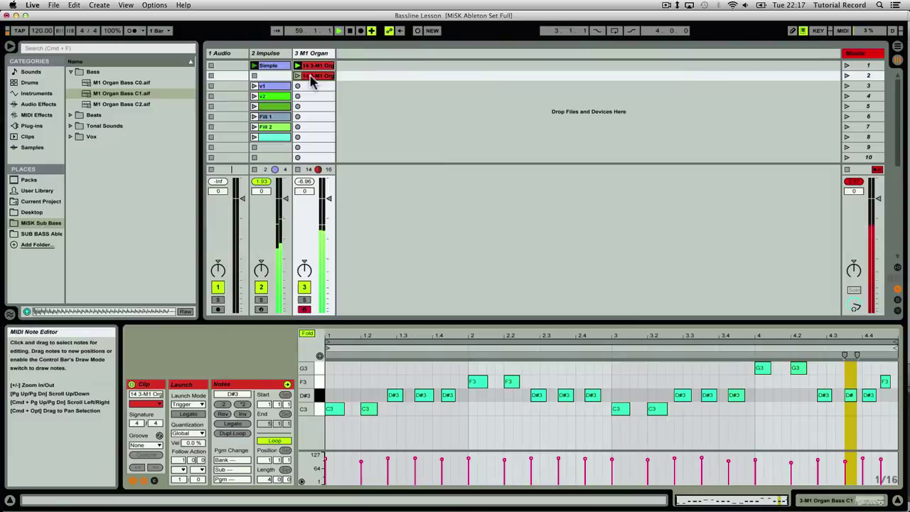
click(556, 401)
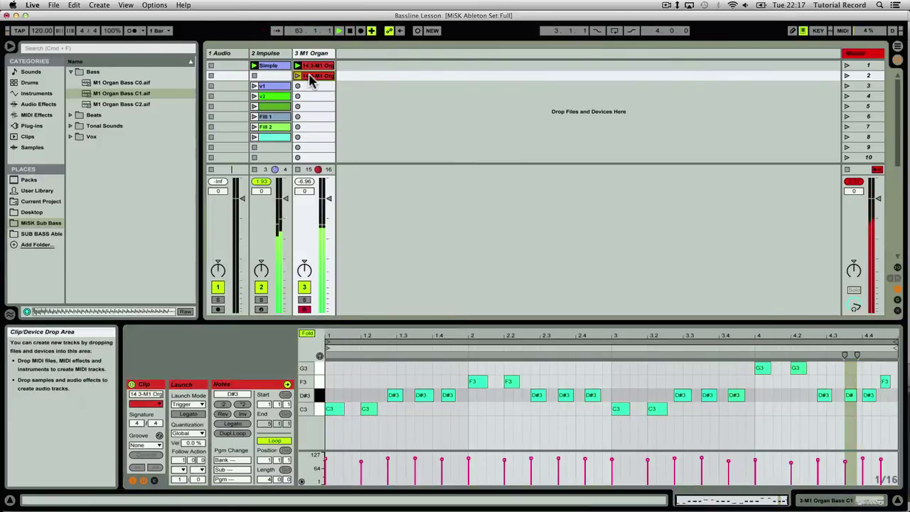
Rename the duplicated clip to 'M1 Simple'.
key(super+r)
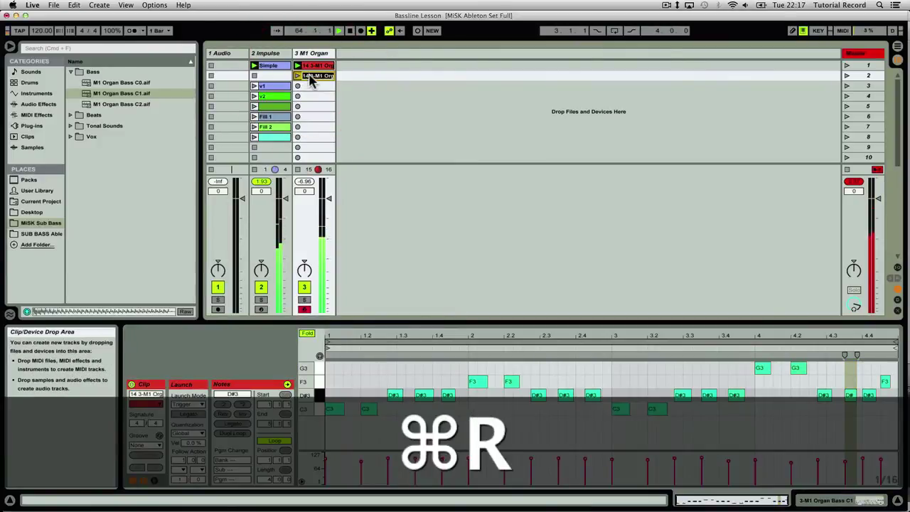
text(M1 Simple)
key(Return)
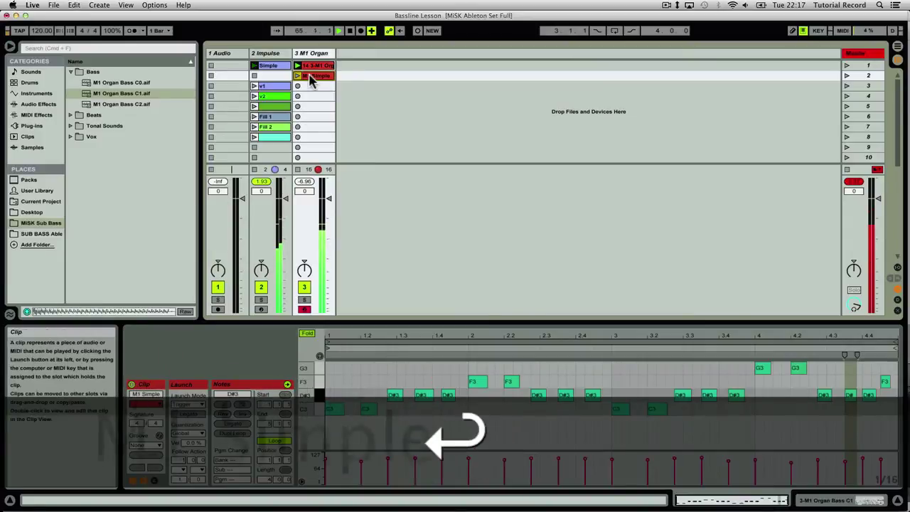
Colour the M1 Simple clip cyan and launch it.
right_click(311, 79)
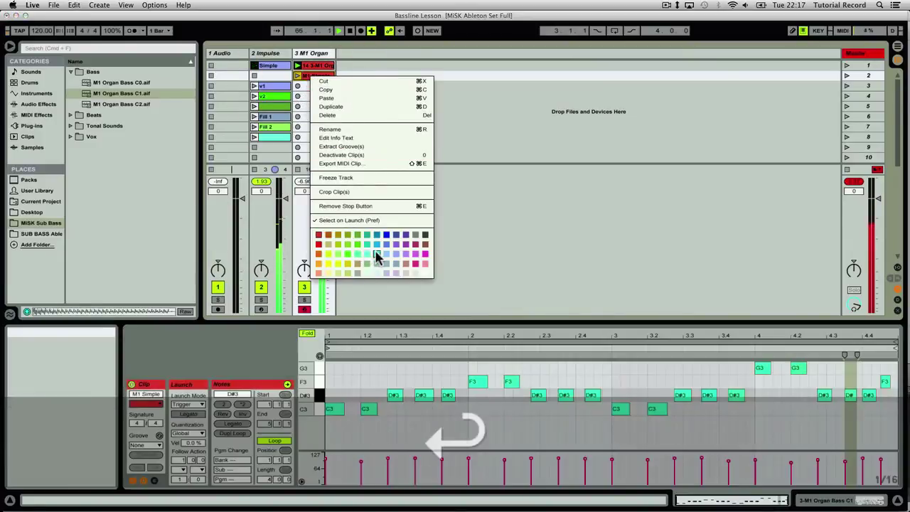
click(376, 256)
click(316, 75)
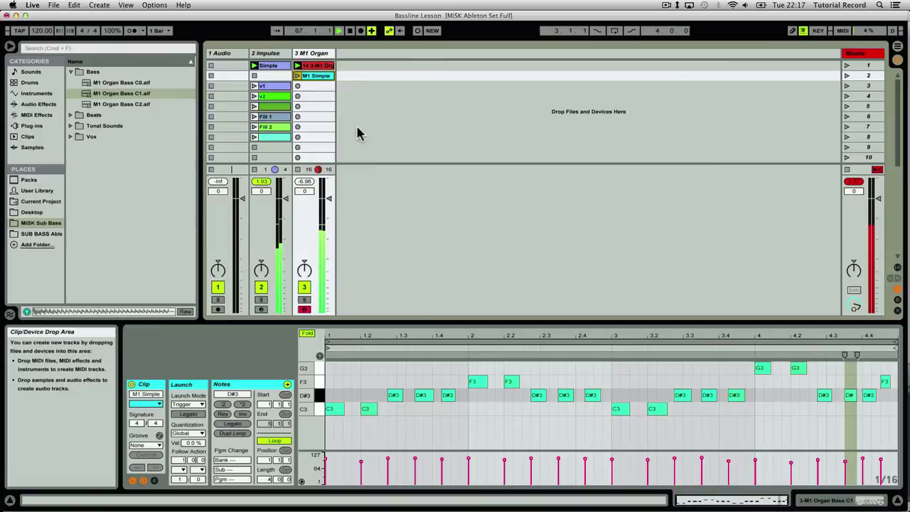
click(298, 76)
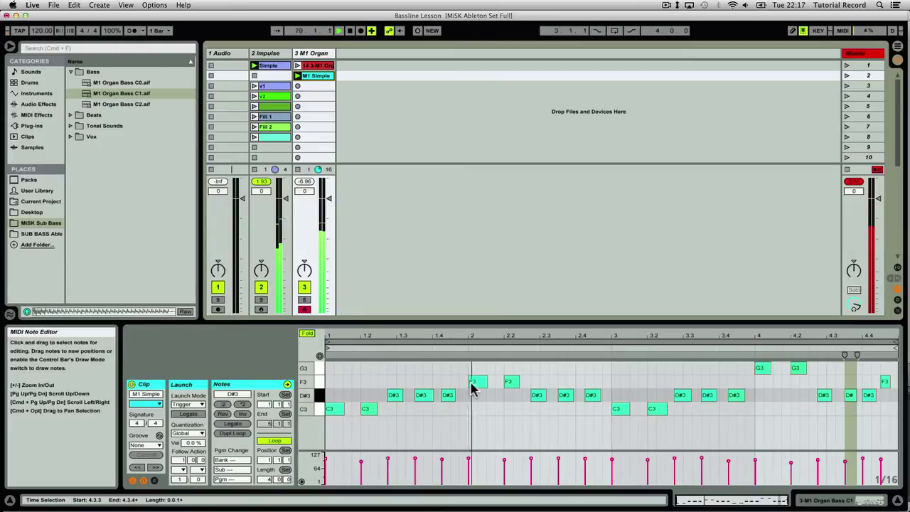
Move most F3, D#3 and G3 notes to C3, raise the 2.2 note to D#3, and add C3 at 2.4.
drag(508, 382, 565, 411)
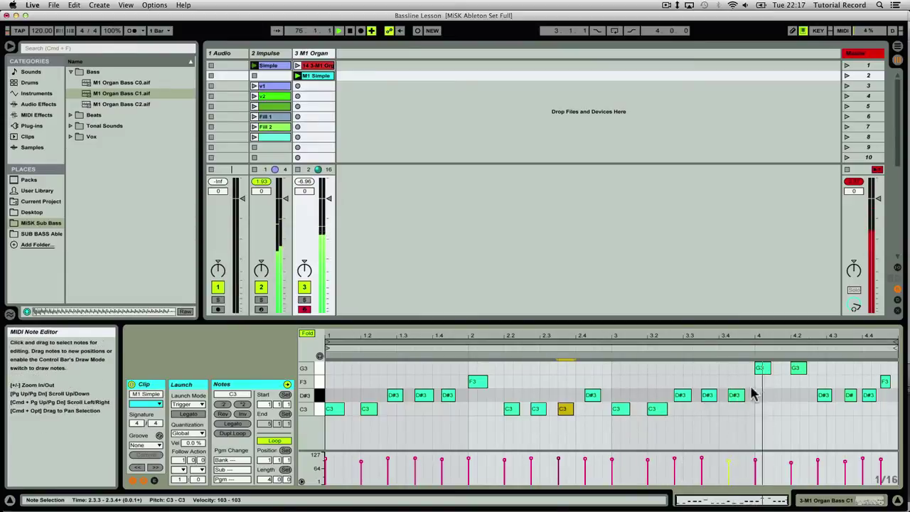
click(797, 368)
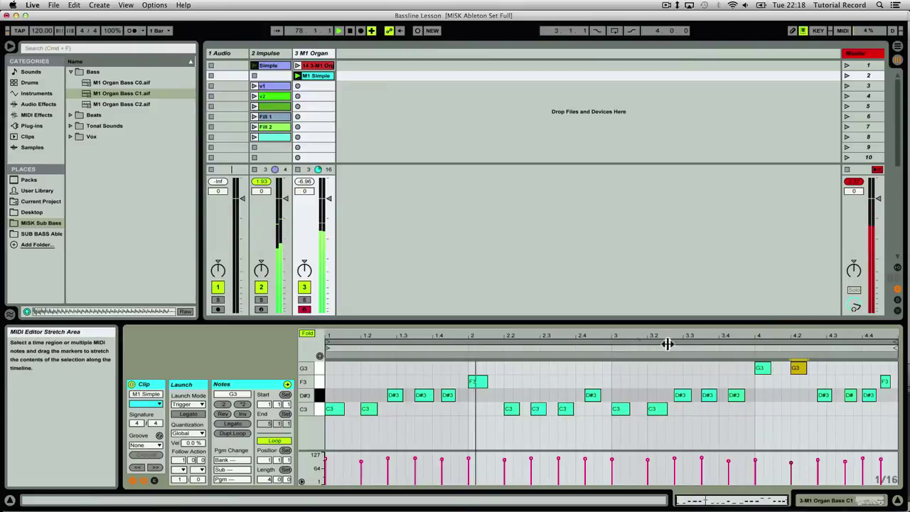
drag(762, 373, 762, 409)
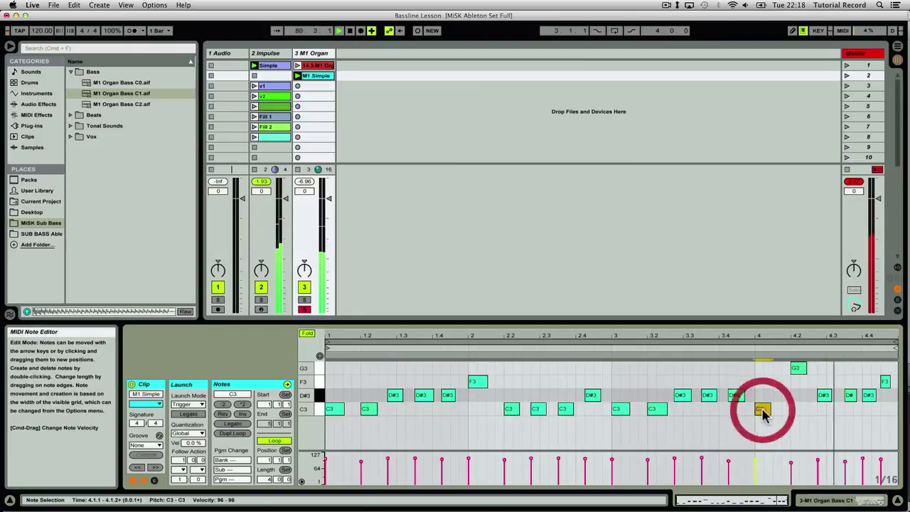
click(822, 395)
drag(824, 399, 869, 409)
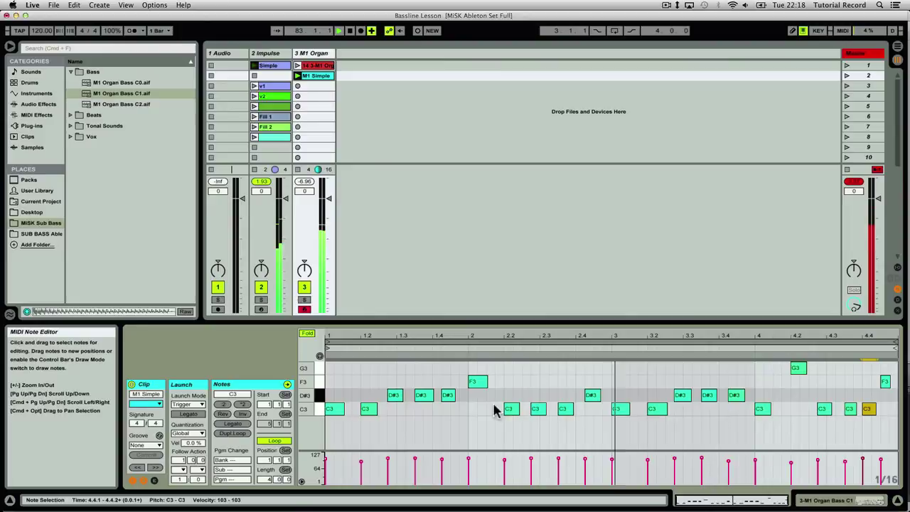
drag(516, 407, 515, 397)
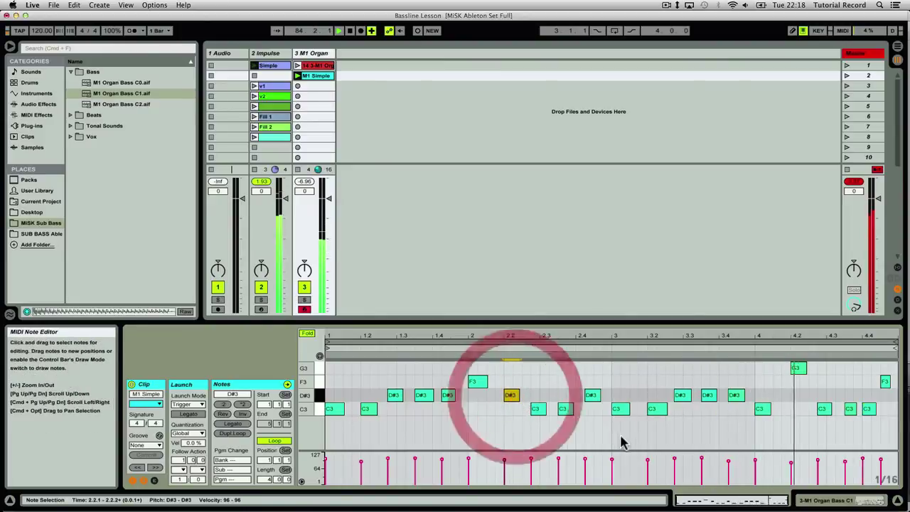
double_click(589, 409)
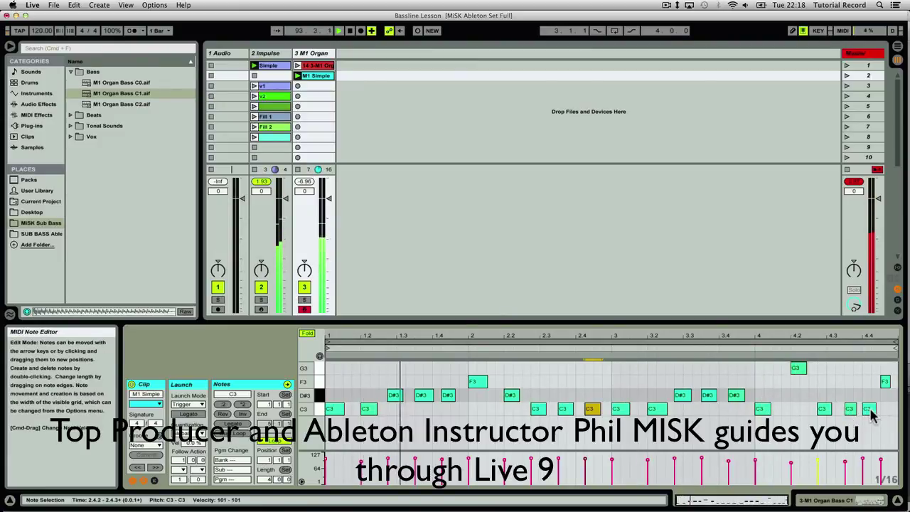
Rework the last bar: D#3 at 4.4, F3 on beat 4, G3 earlier, C3s at 4.2.3 and 4.3.1.
drag(885, 383, 884, 395)
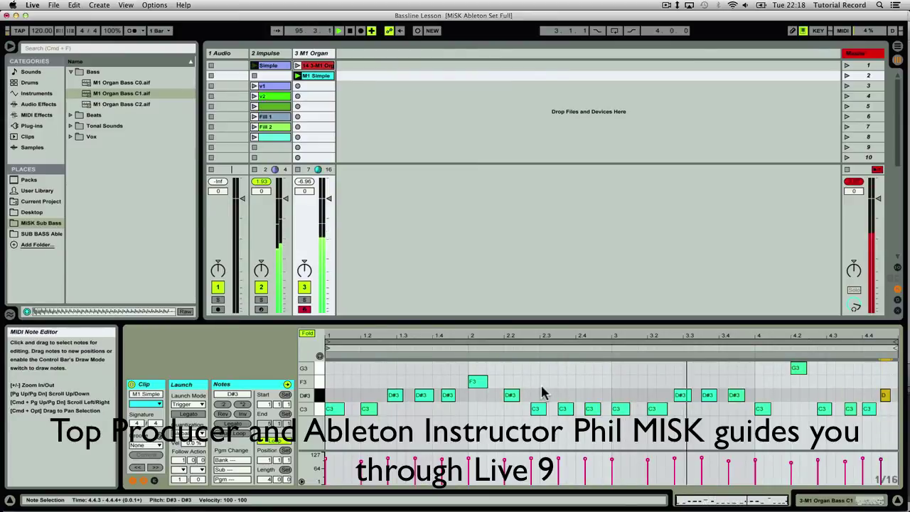
click(761, 407)
drag(763, 407, 761, 382)
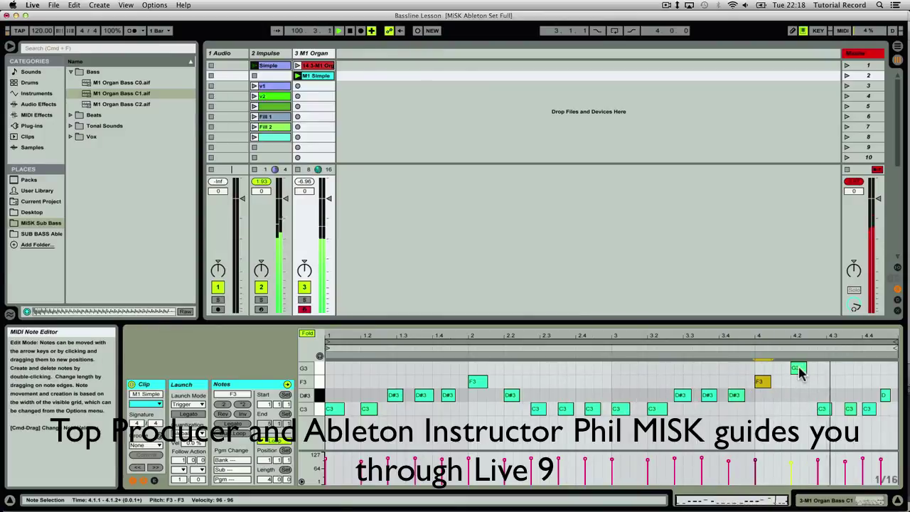
drag(800, 371, 792, 368)
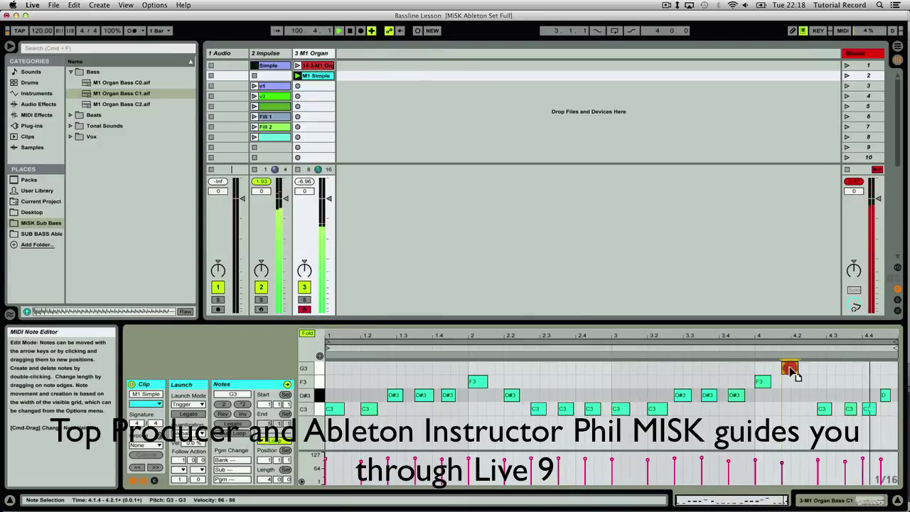
double_click(815, 410)
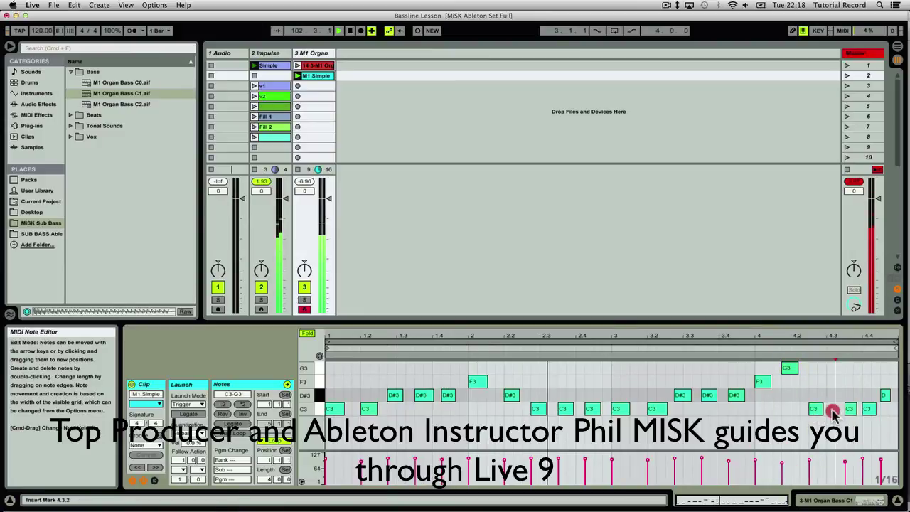
double_click(830, 410)
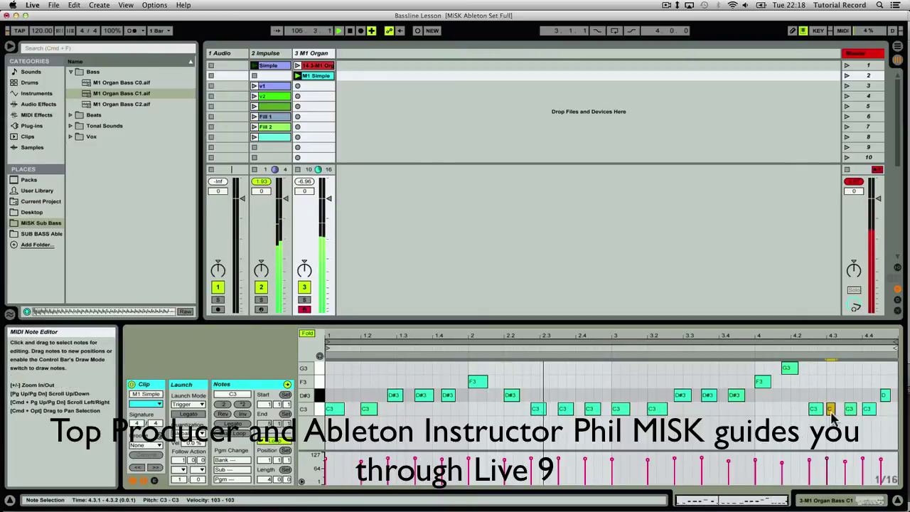
Undo the last two edits, returning G3 to 4.2.1, and stop playback.
key(super+z)
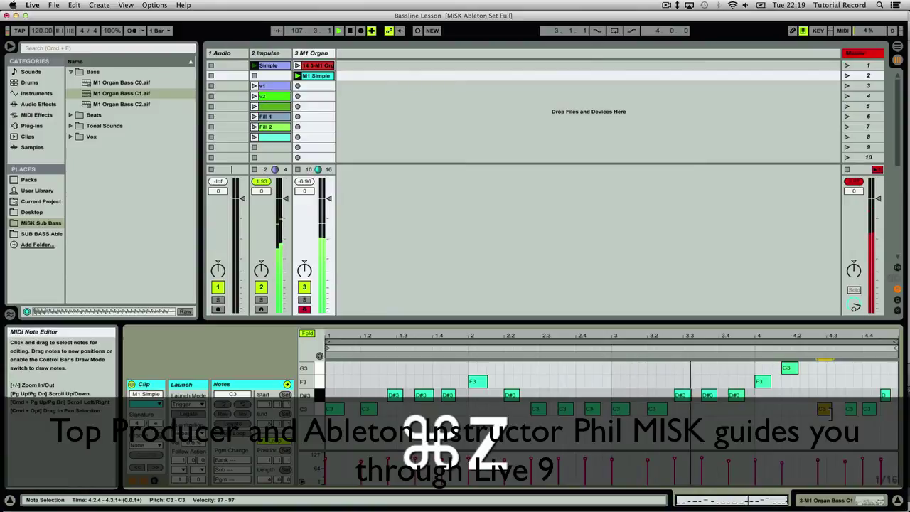
key(super+z)
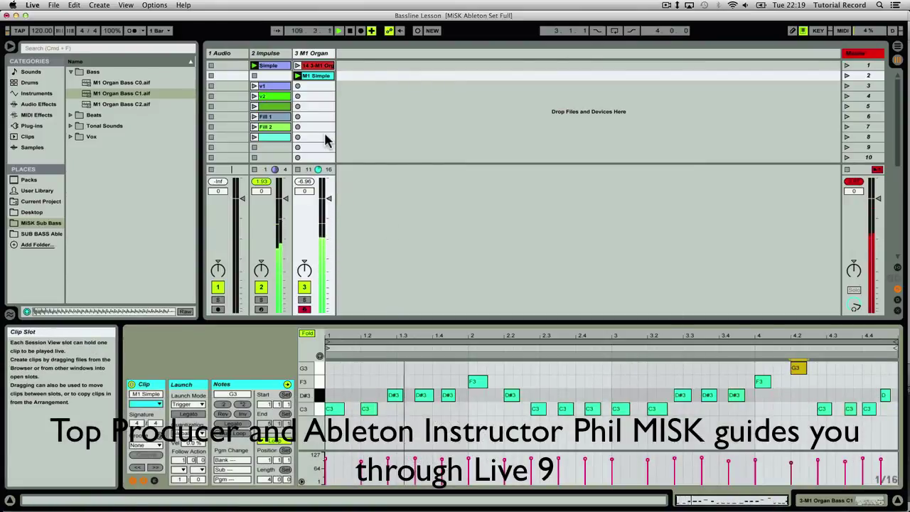
key(space)
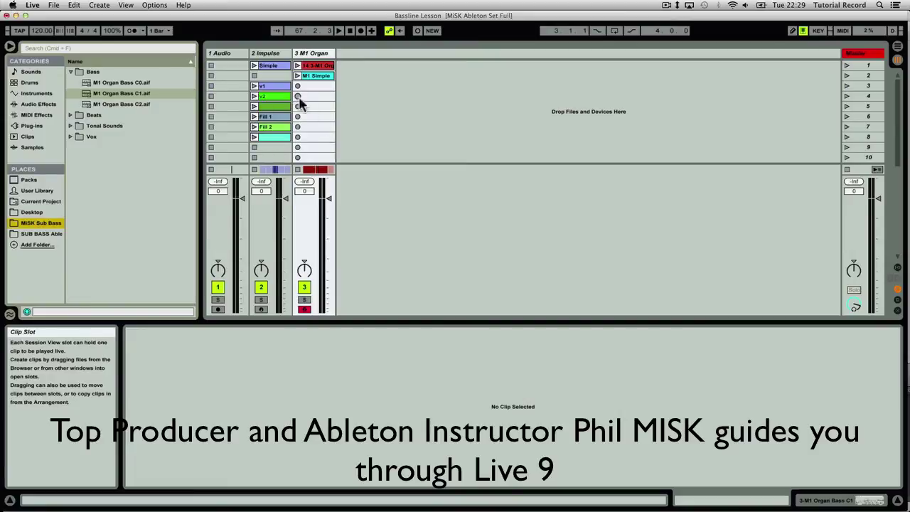
Save the set as 'Bassline Lesson 2a' in Desktop > SUB BASS > MiSK Ableton Set Full Project.
click(54, 6)
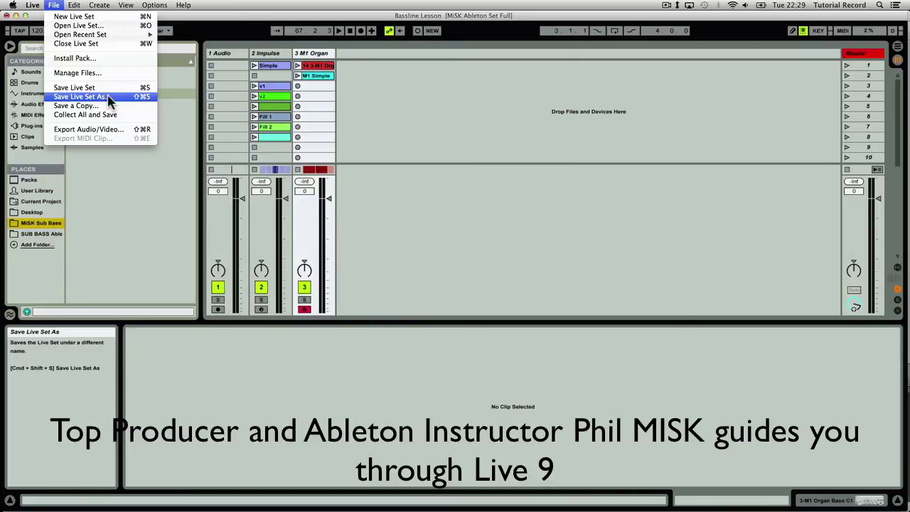
click(84, 97)
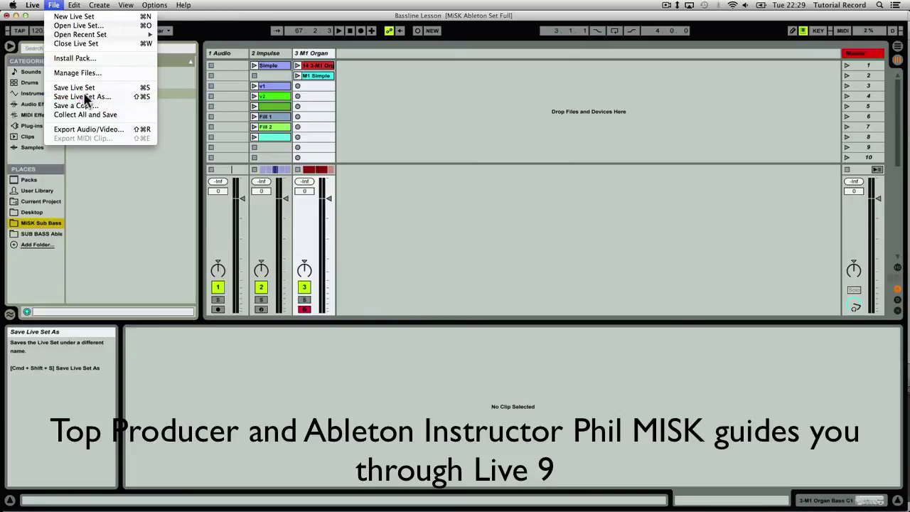
scroll(323, 233, down, 1)
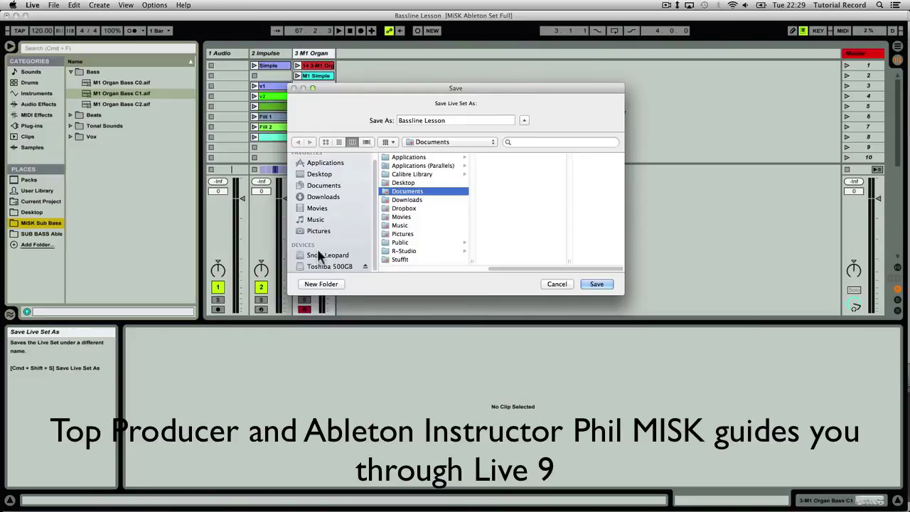
click(318, 174)
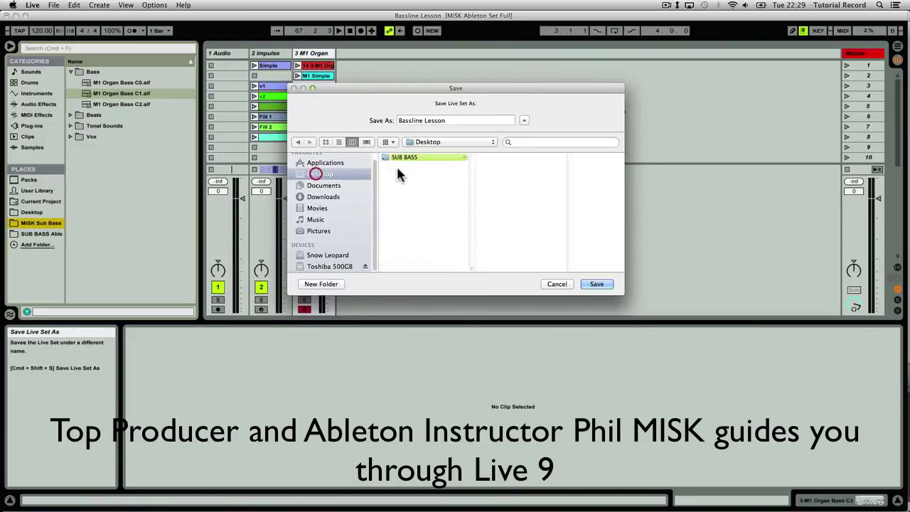
click(403, 156)
click(506, 167)
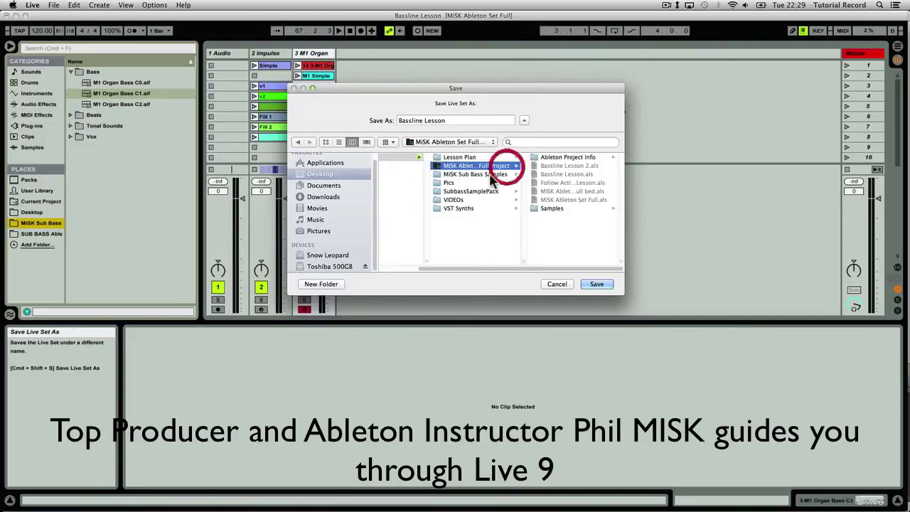
click(462, 118)
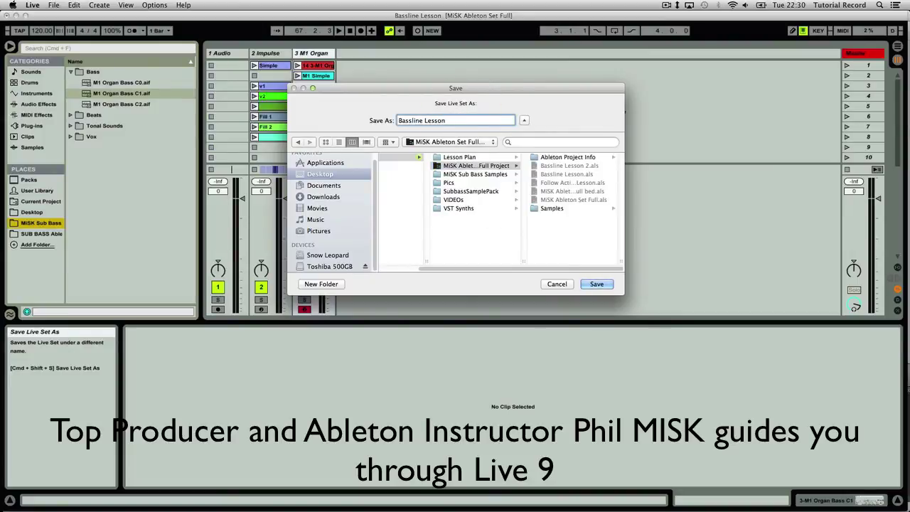
text(2)
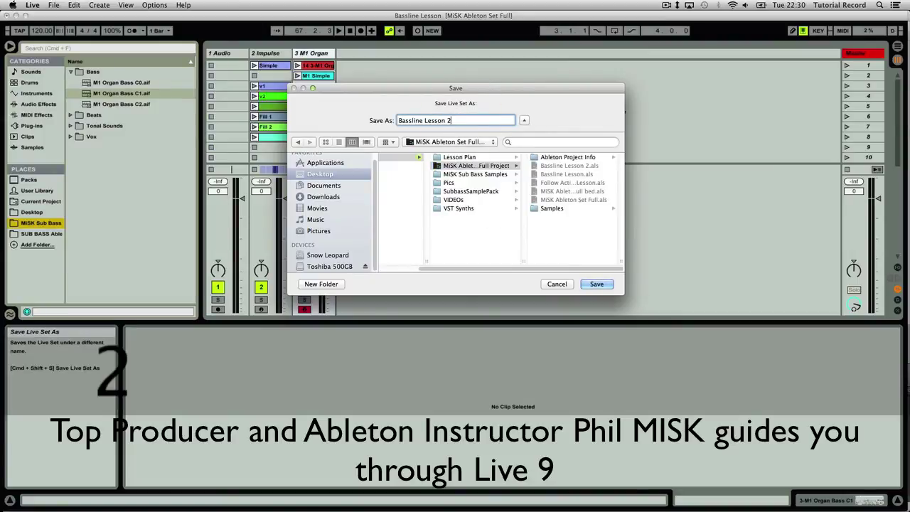
text(a)
key(Return)
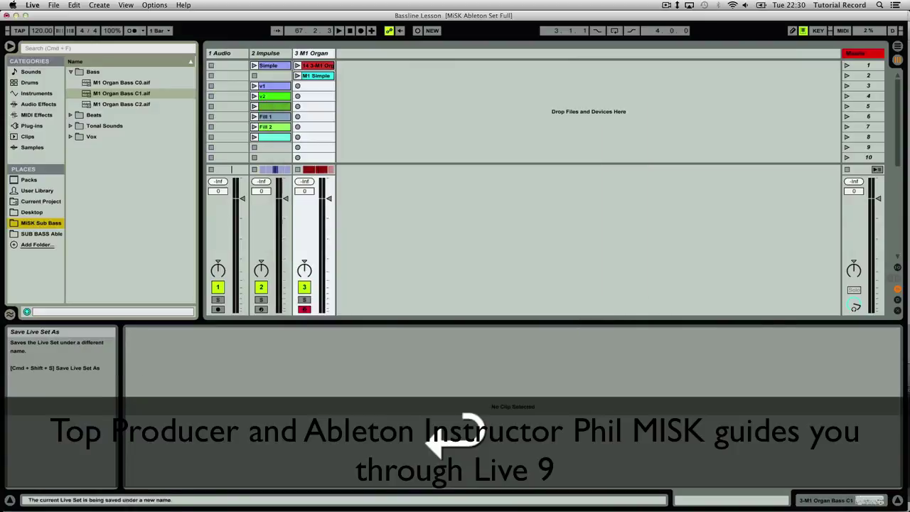